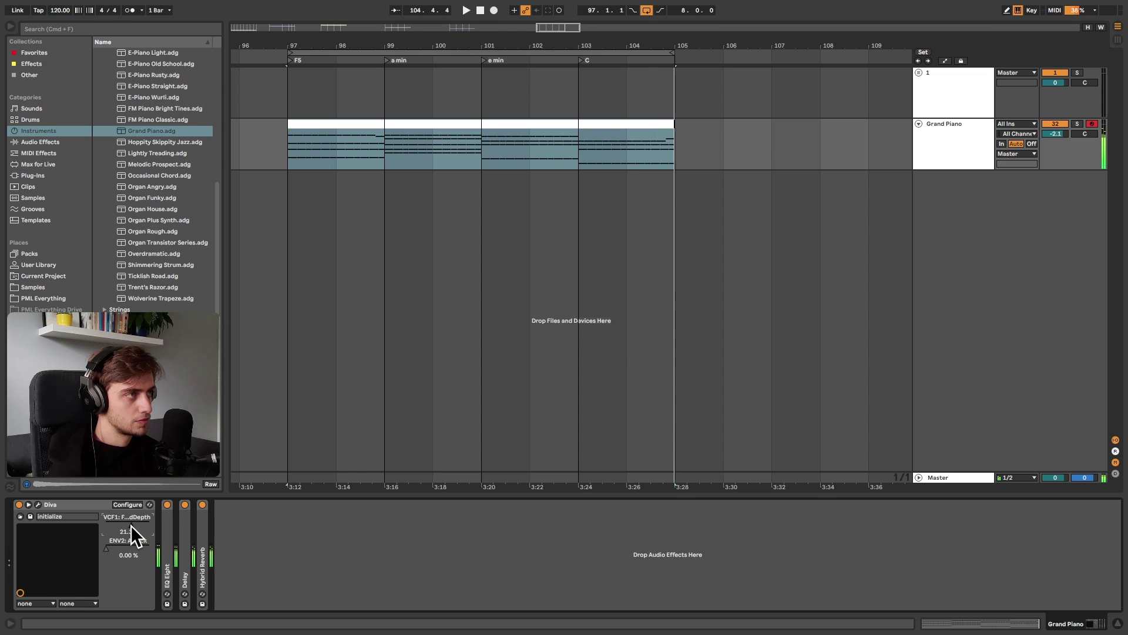
Merge the four Grand Piano chord clips into one clip covering bars 97–105
key("super+z")
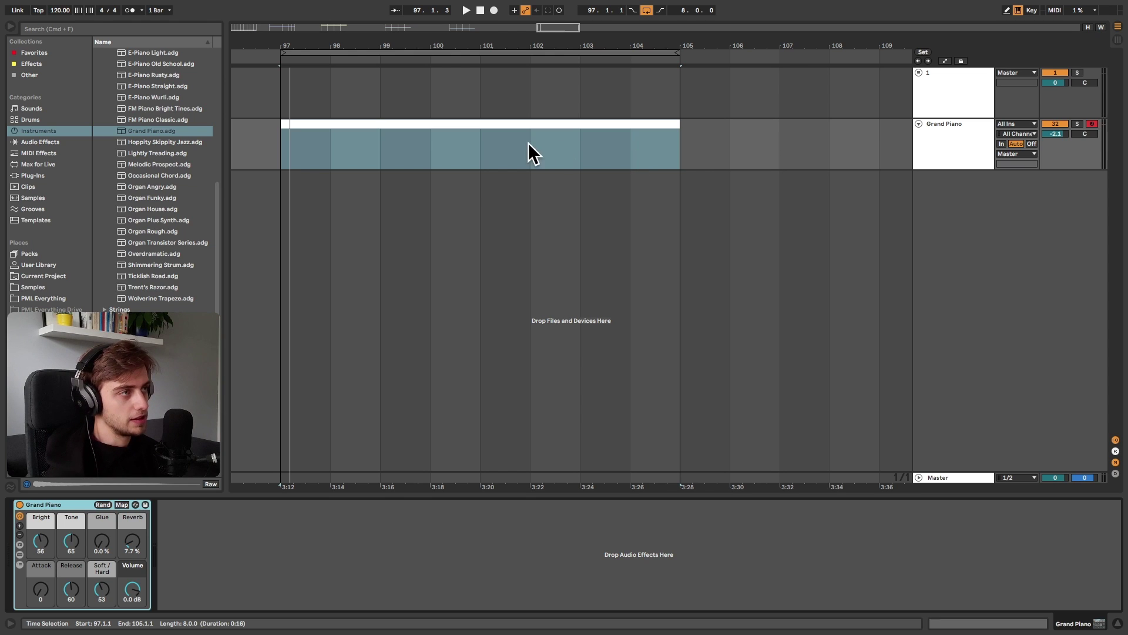
left_click(348, 216)
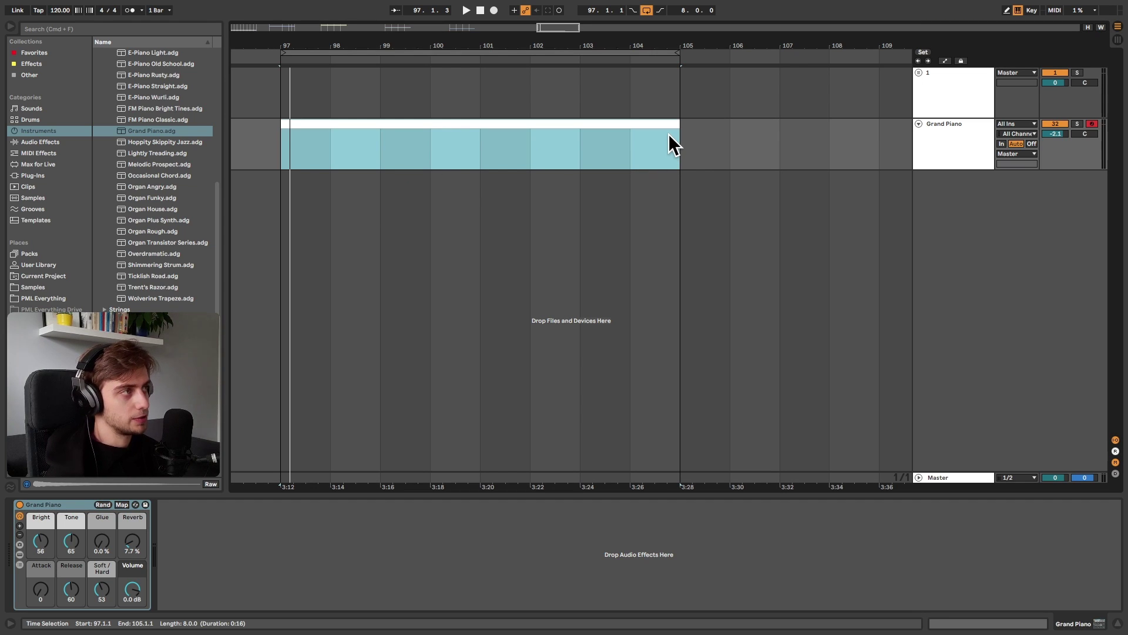
key("a")
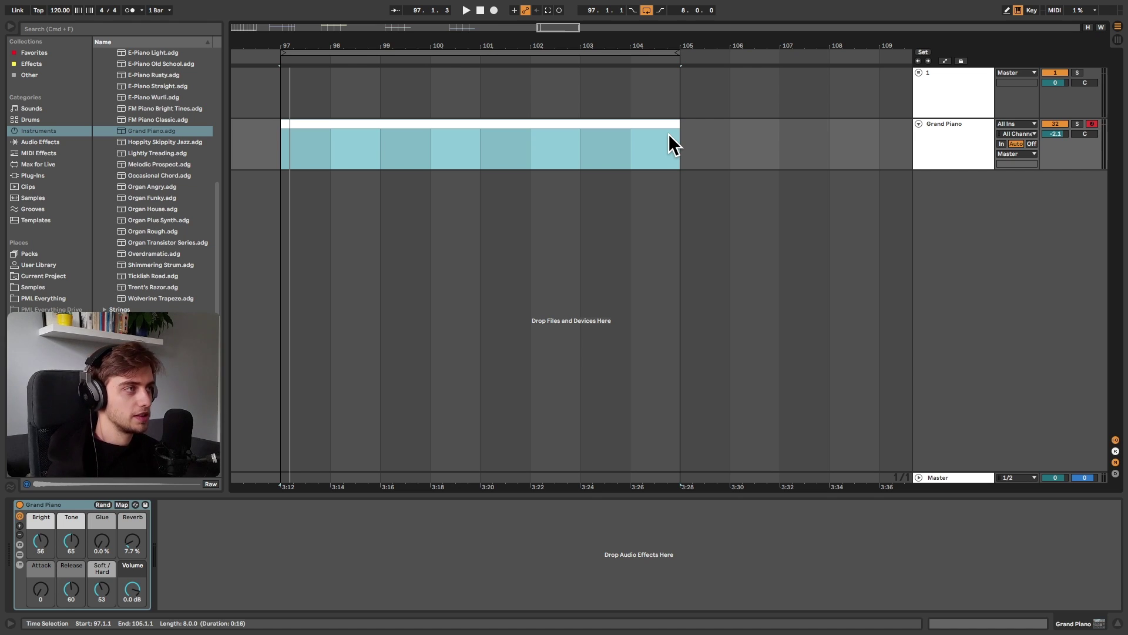
Open the clip in the piano roll and toggle the C major clip scale and scale-only row view
double_click(668, 133)
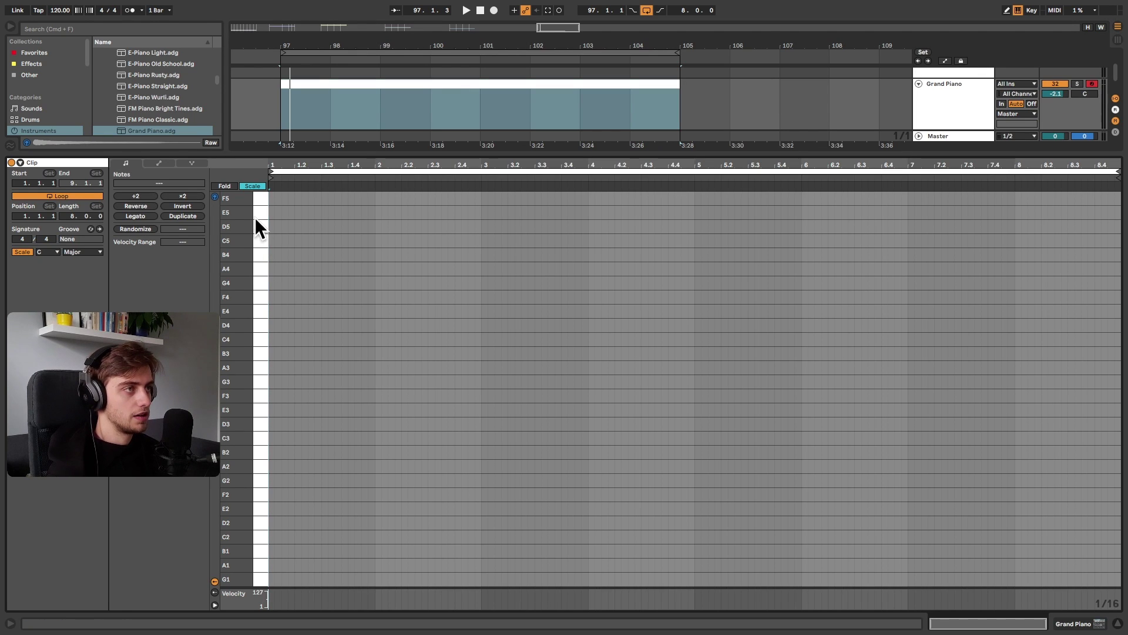
left_click(248, 184)
left_click(248, 183)
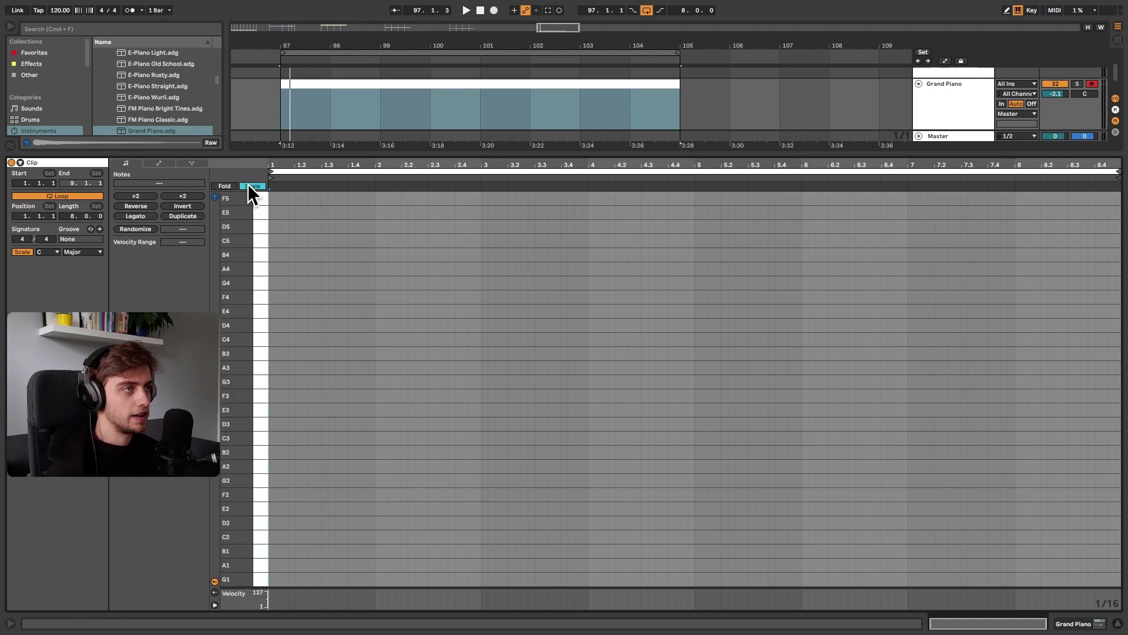
left_click(250, 186)
left_click(24, 252)
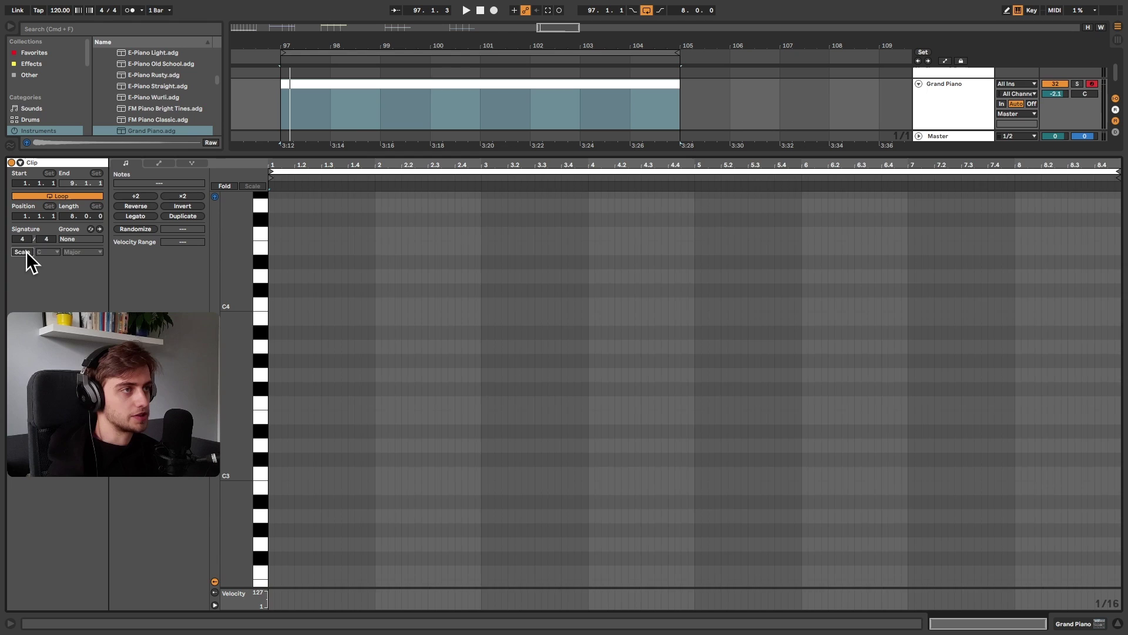
left_click(24, 252)
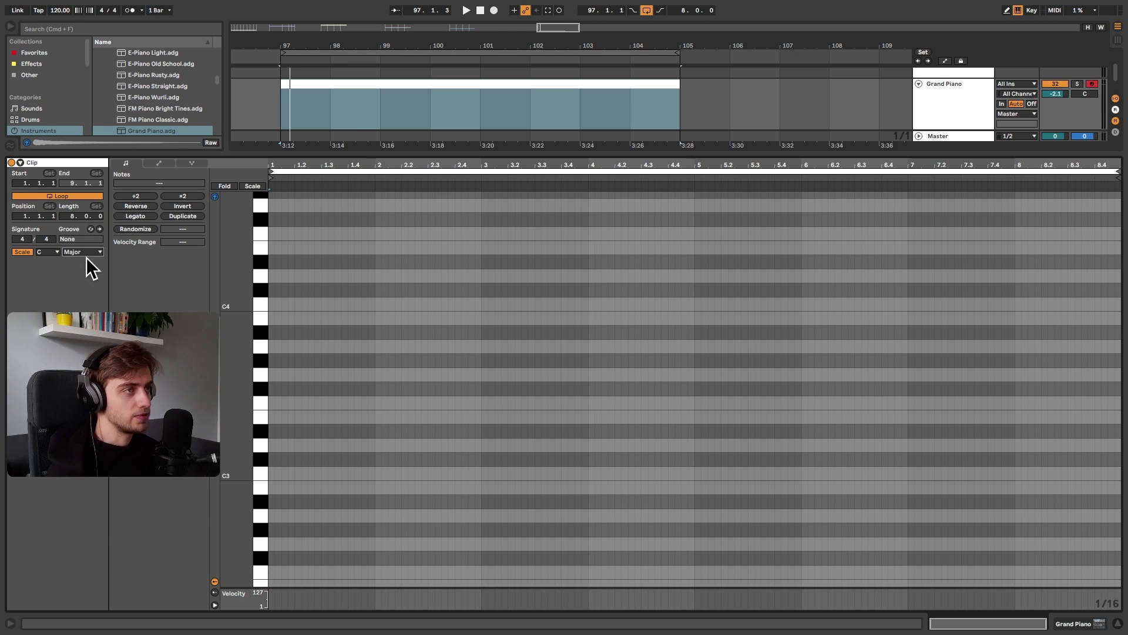
left_click(254, 185)
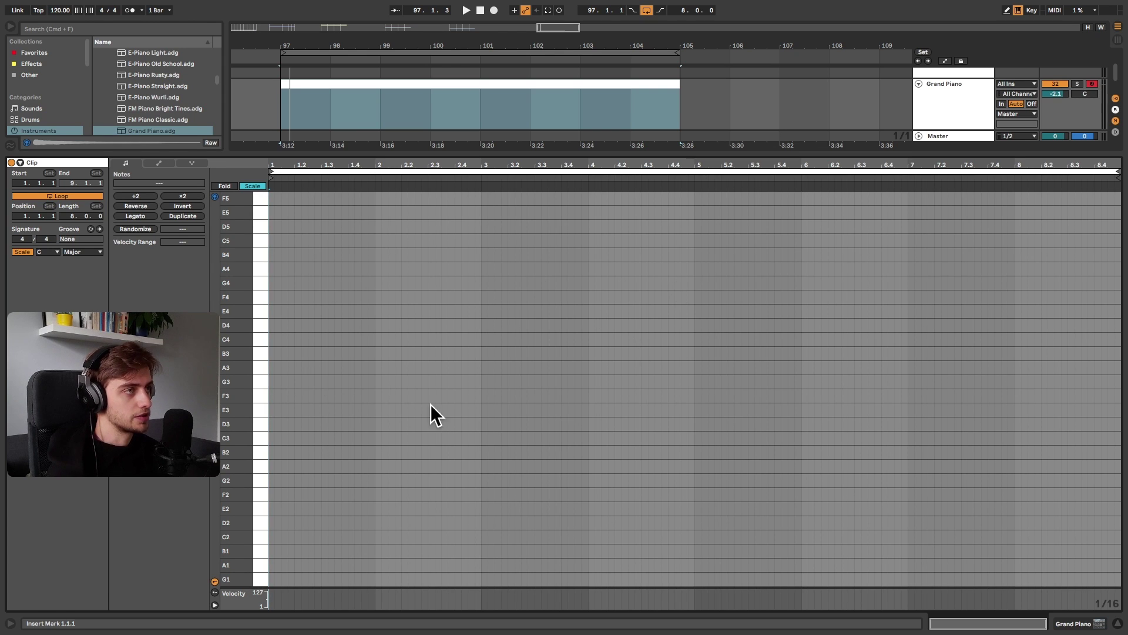
left_click(252, 185)
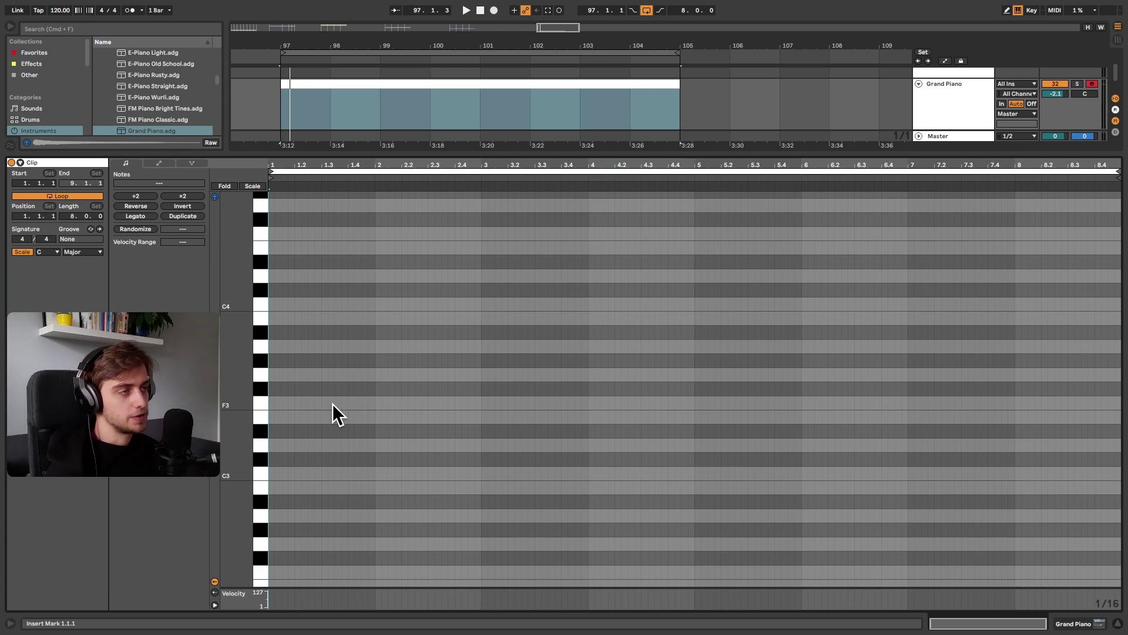
Add test notes stacked from C3 up to C4, then delete them, leaving only scale rows shown
double_click(272, 473)
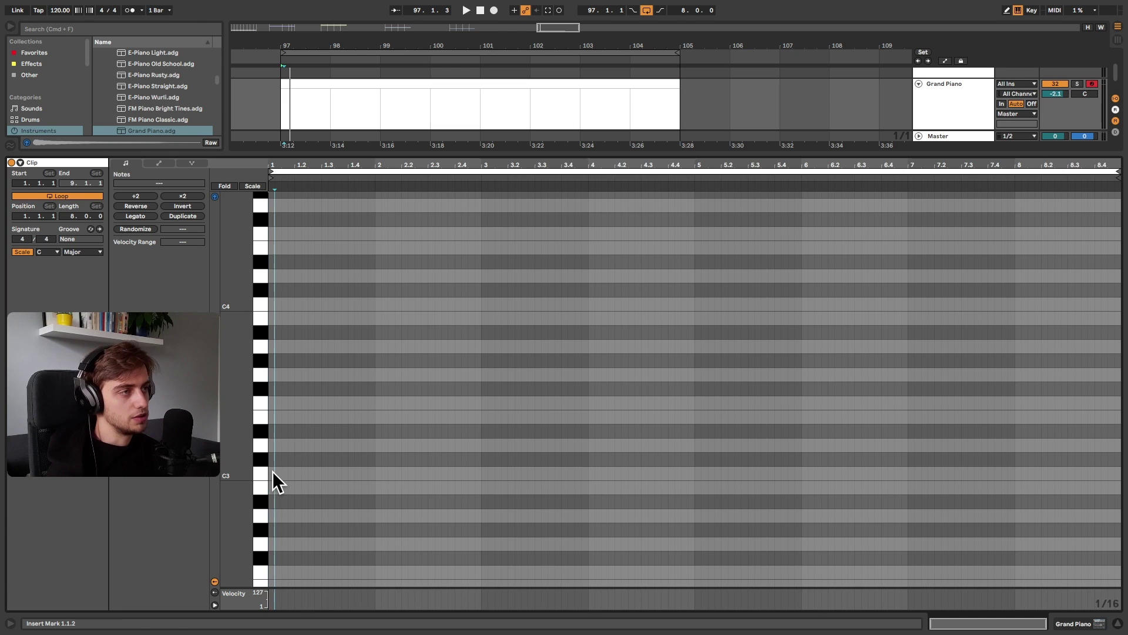
key("alt+Up")
key("alt+Up")
key("alt+Up")
key("alt+Up")
key("alt+Up")
key("alt+Up")
key("alt+Up")
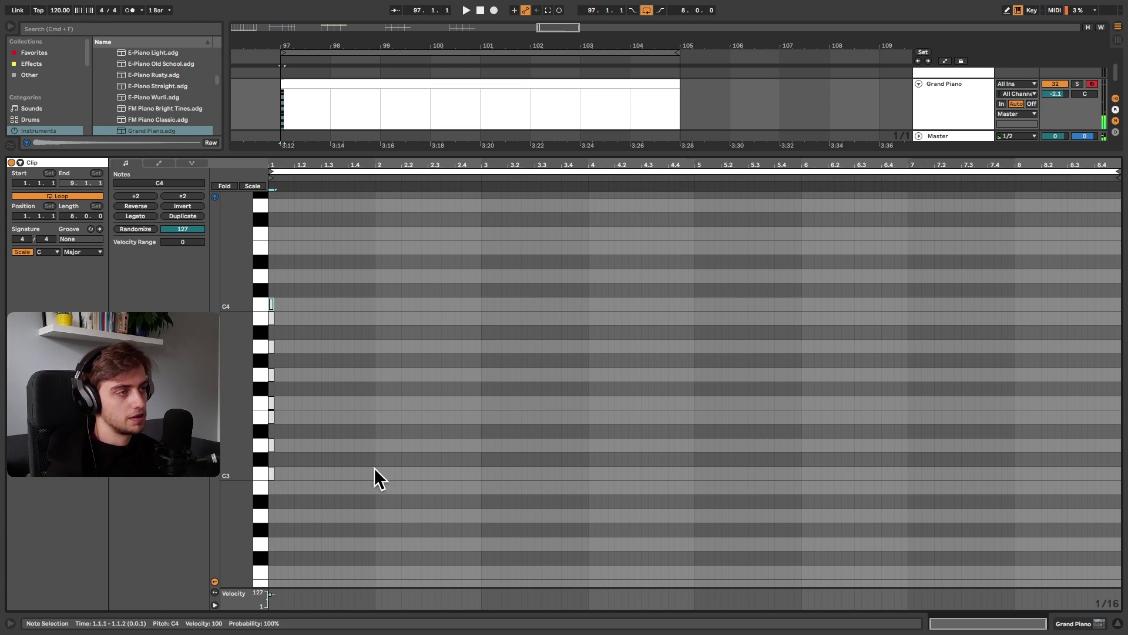
left_click(252, 185)
key("ctrl+a")
key("Delete")
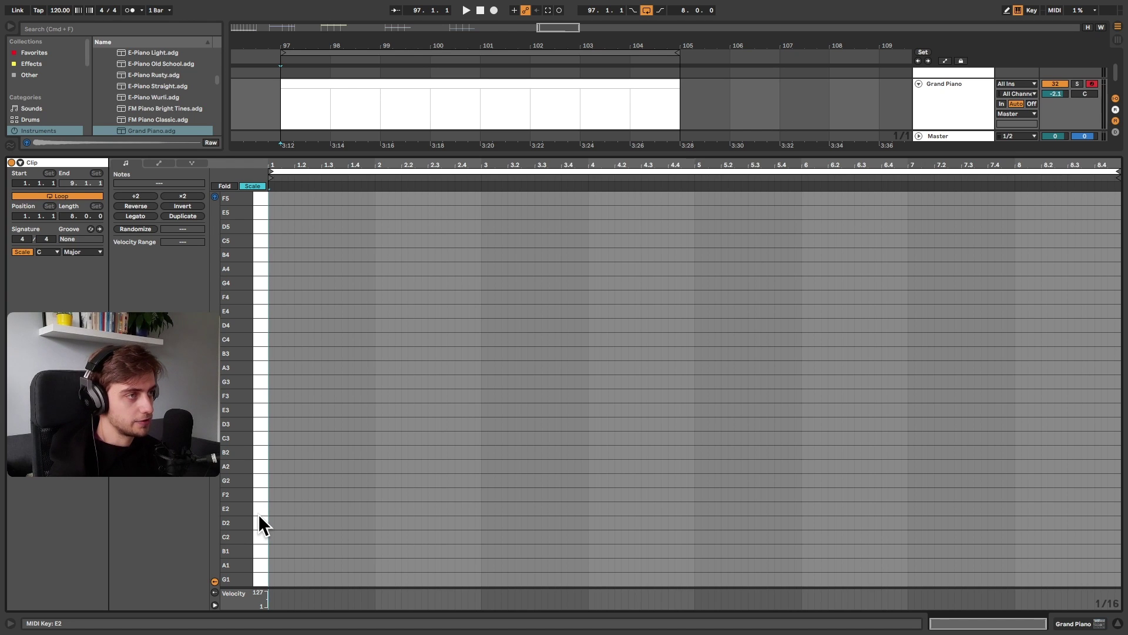
Add a test F2 note at the clip start, lengthen it to a bar, then delete it
key("Right")
double_click(270, 493)
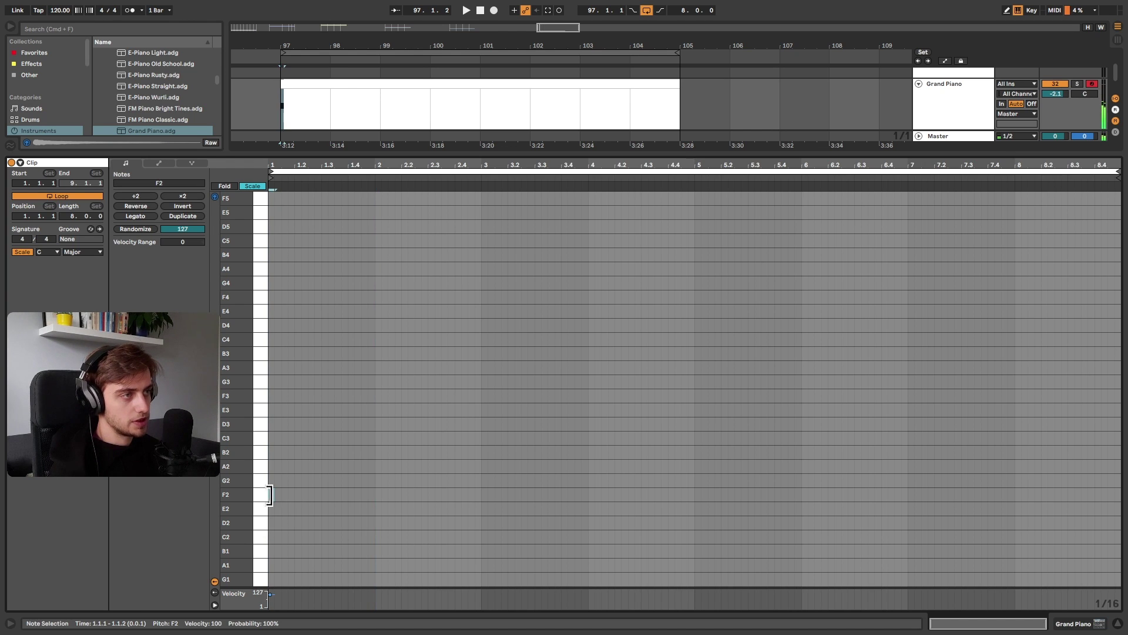
left_click_drag(328, 495, 373, 497)
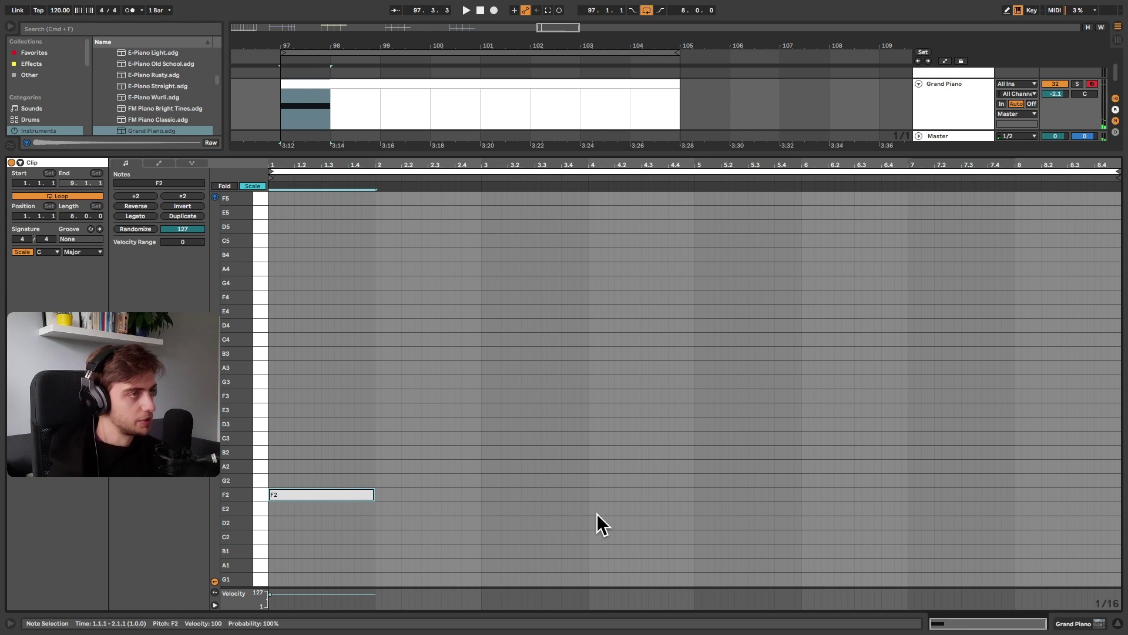
key("Delete")
Change the Fixed Grid setting from one-bar and half-bar steps, ending on 2/1 divisions
left_click(407, 410)
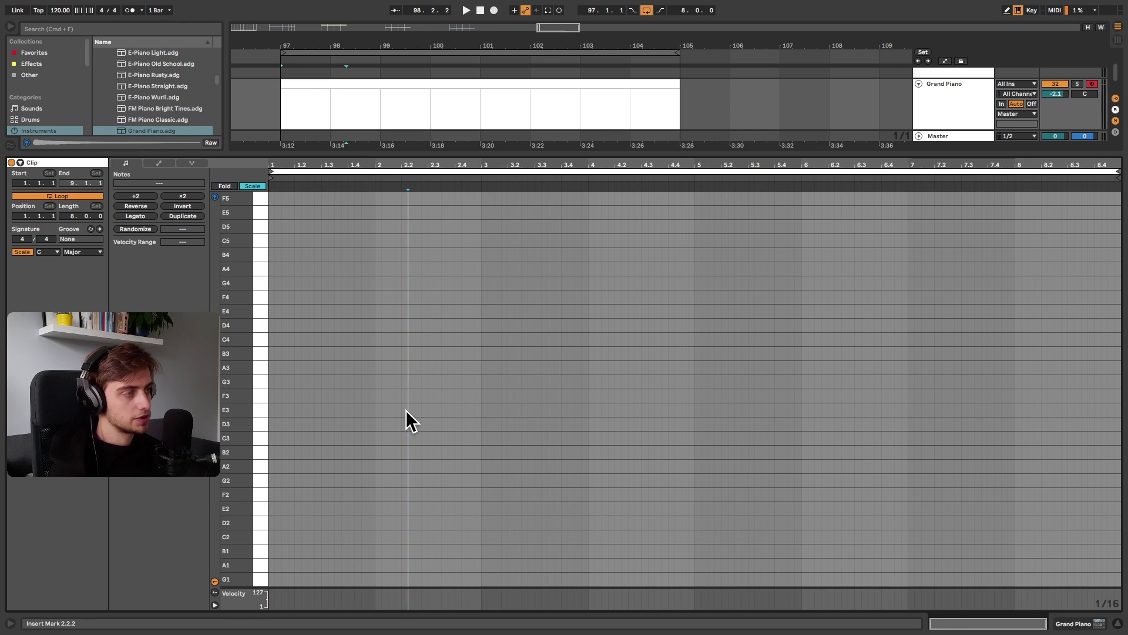
right_click(405, 410)
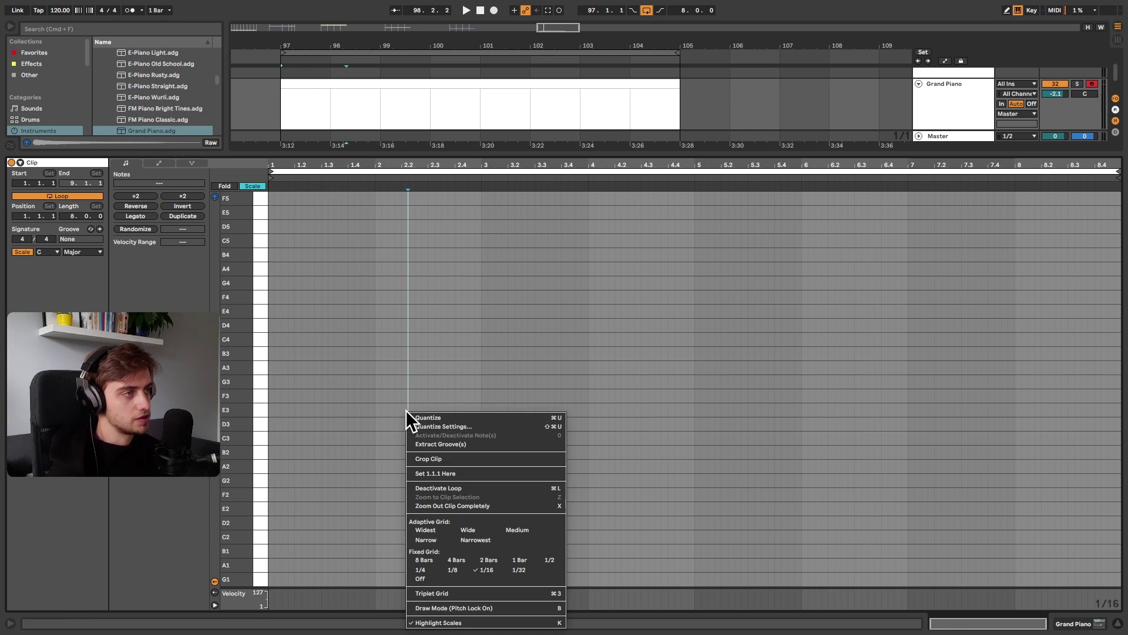
left_click(524, 561)
right_click(477, 485)
left_click(537, 373)
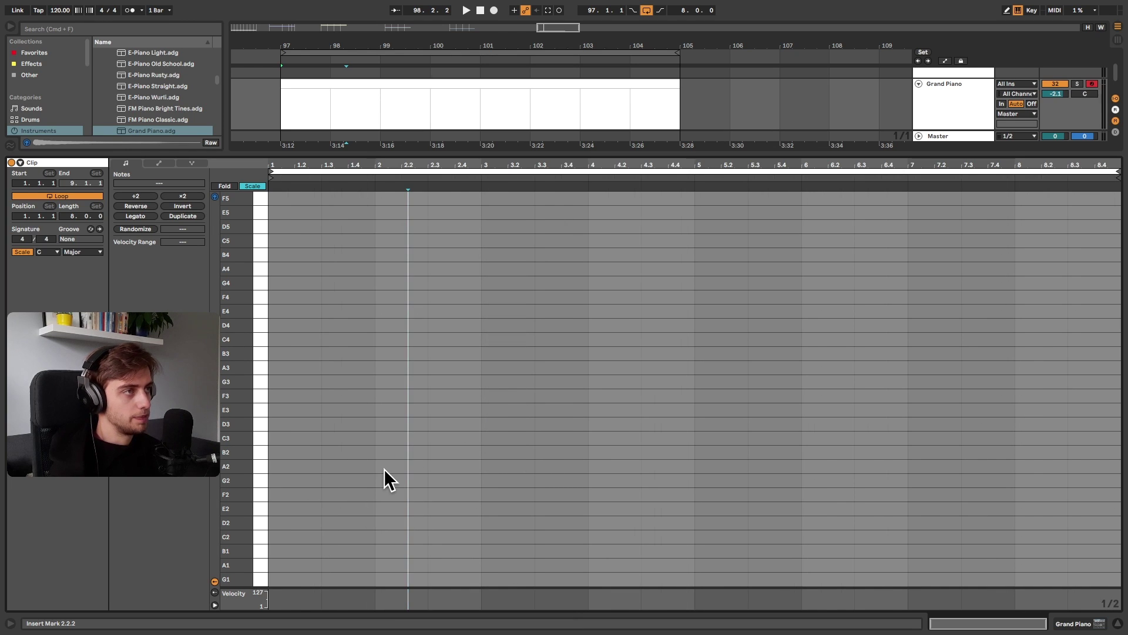
key("super+2")
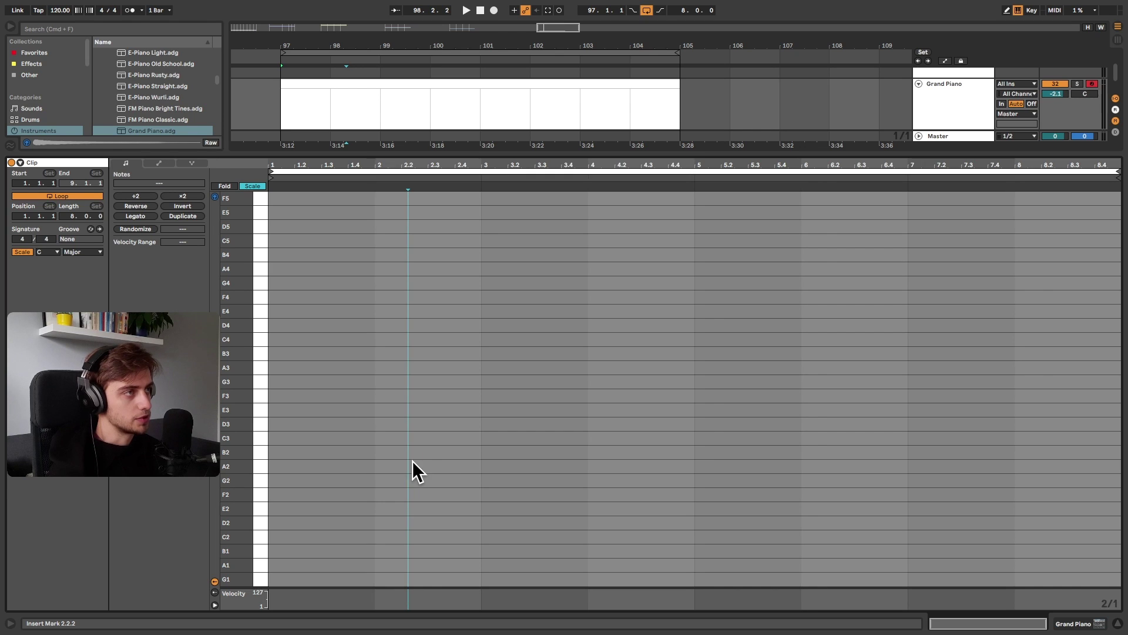
left_click(517, 103)
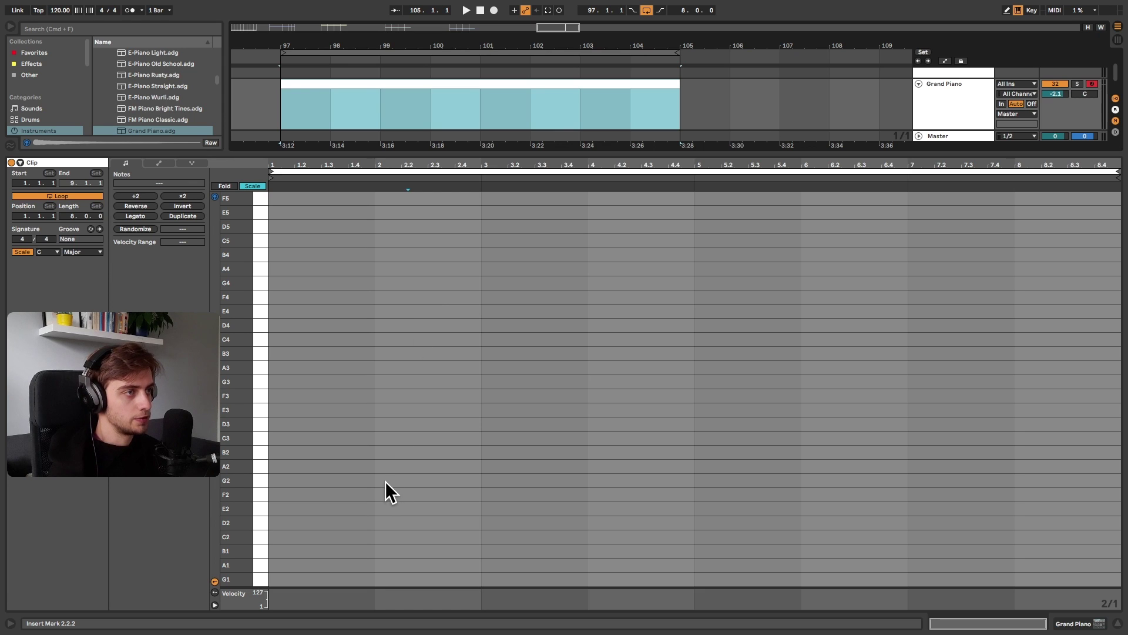
Draw two-bar F2 and C3 notes at the start of the clip
key("b")
left_click(329, 495)
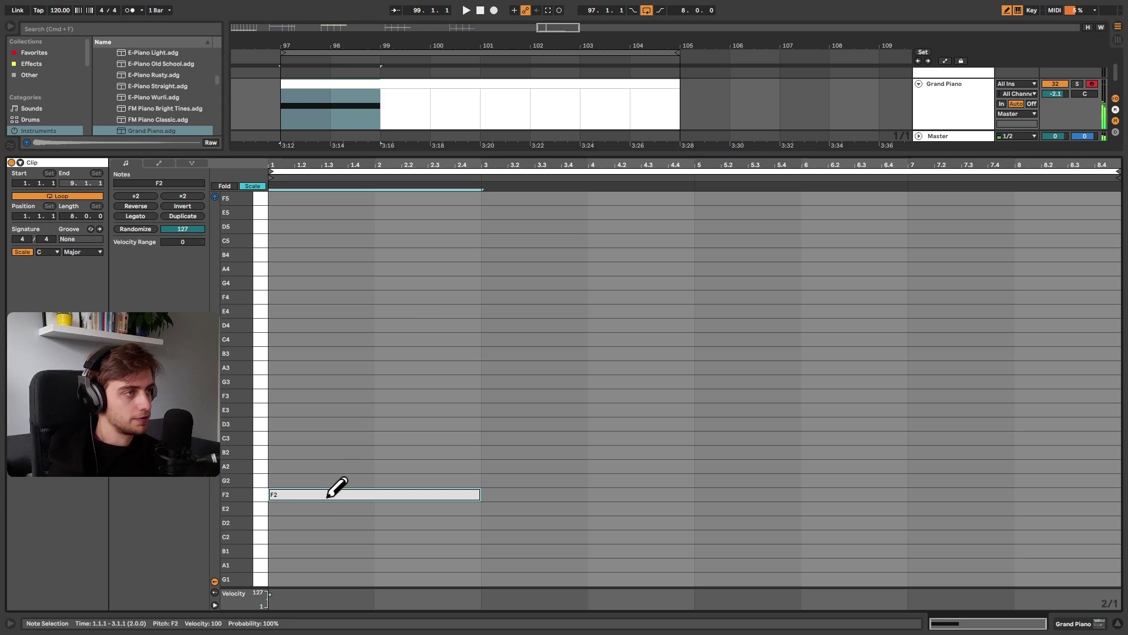
left_click(304, 438)
key("b")
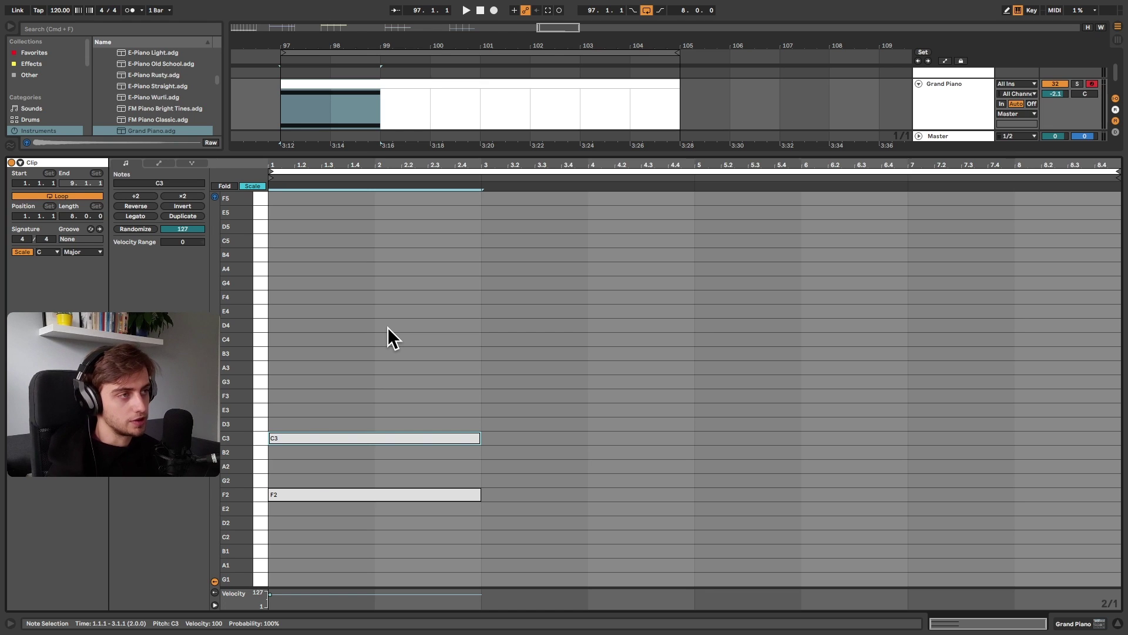
Copy F2–C3 into bars 3–5, shift it to A2–E3, and add C3 for A minor
left_click(389, 492, "shift")
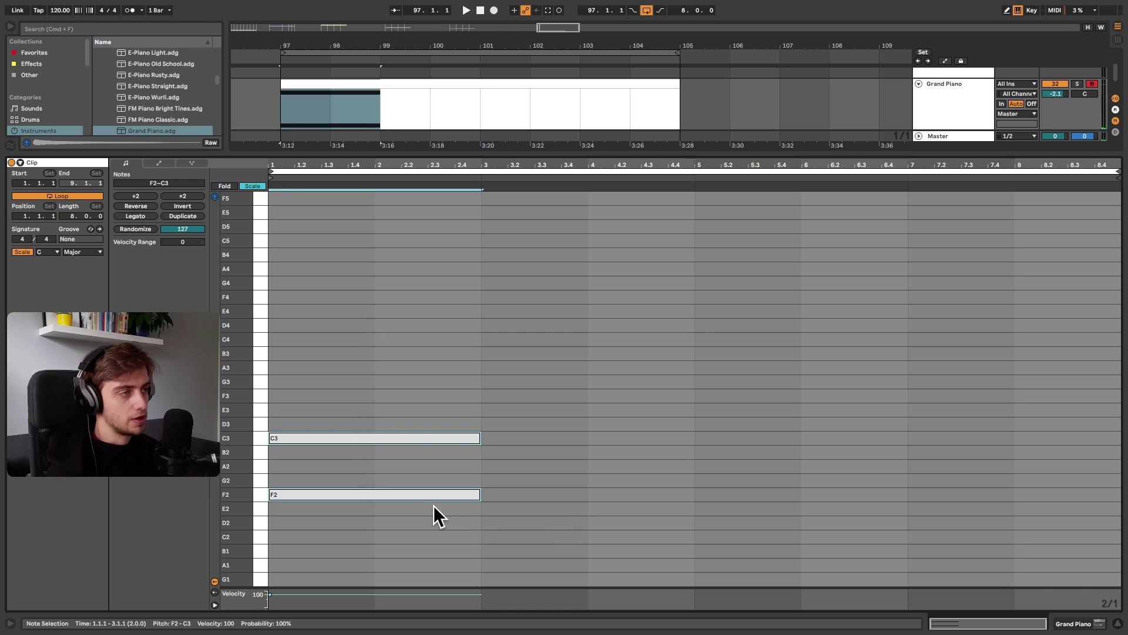
key("super+d")
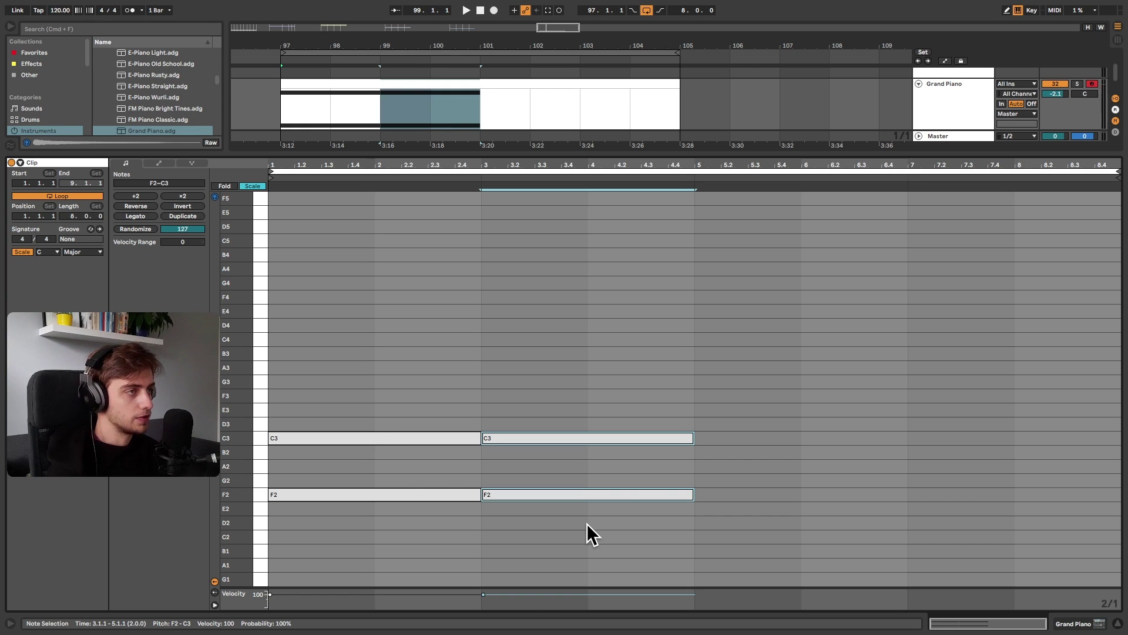
key("Up")
key("Up")
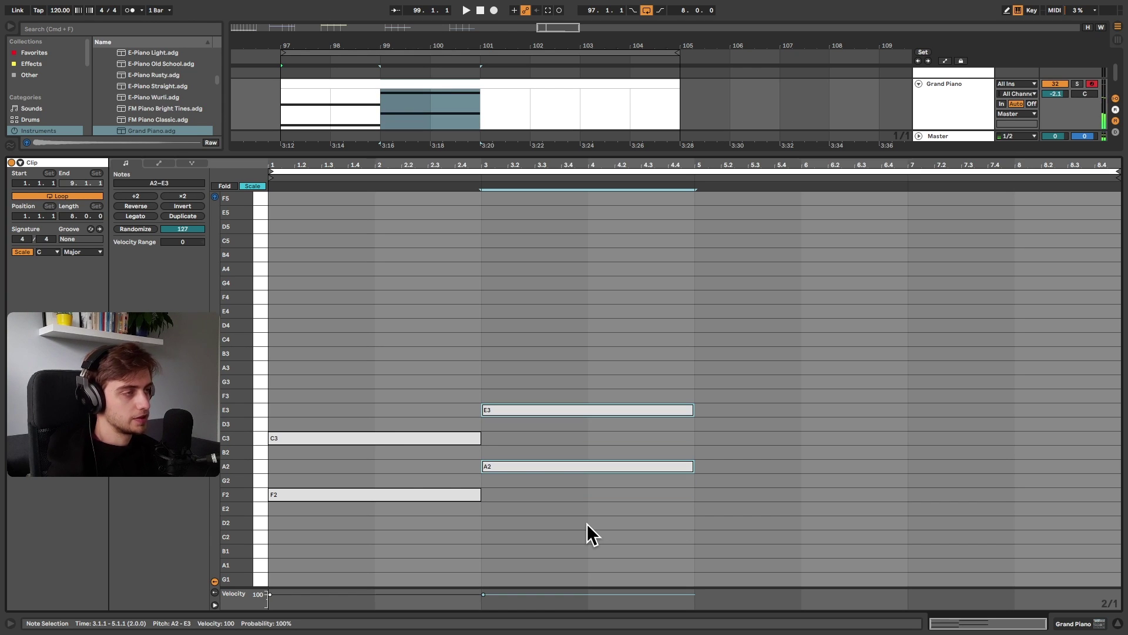
key("b")
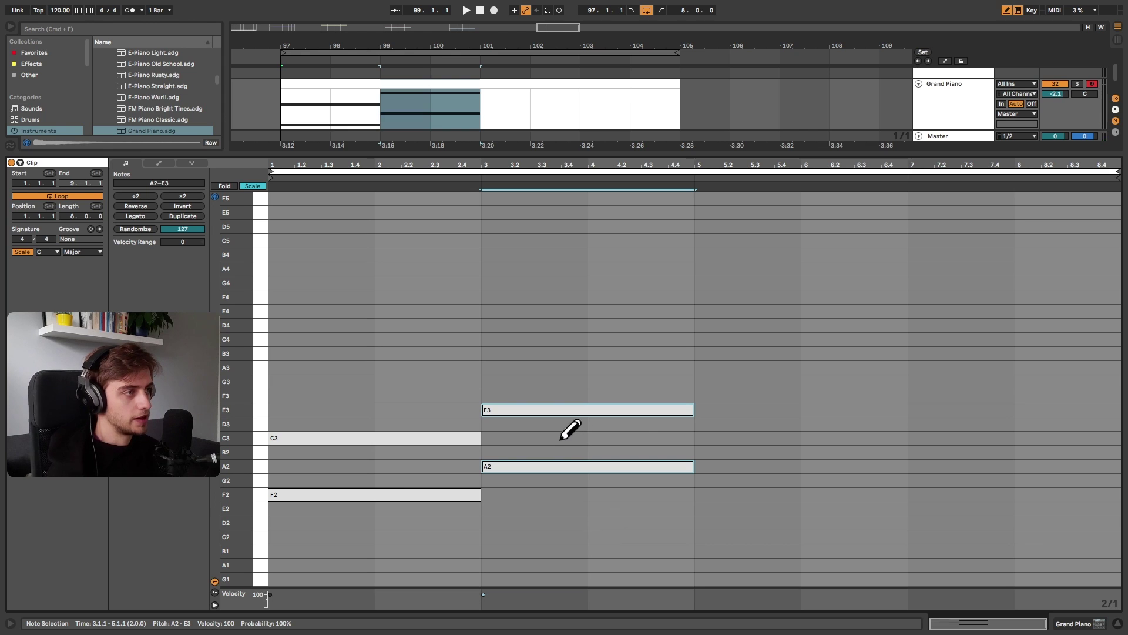
left_click(559, 438)
key("b")
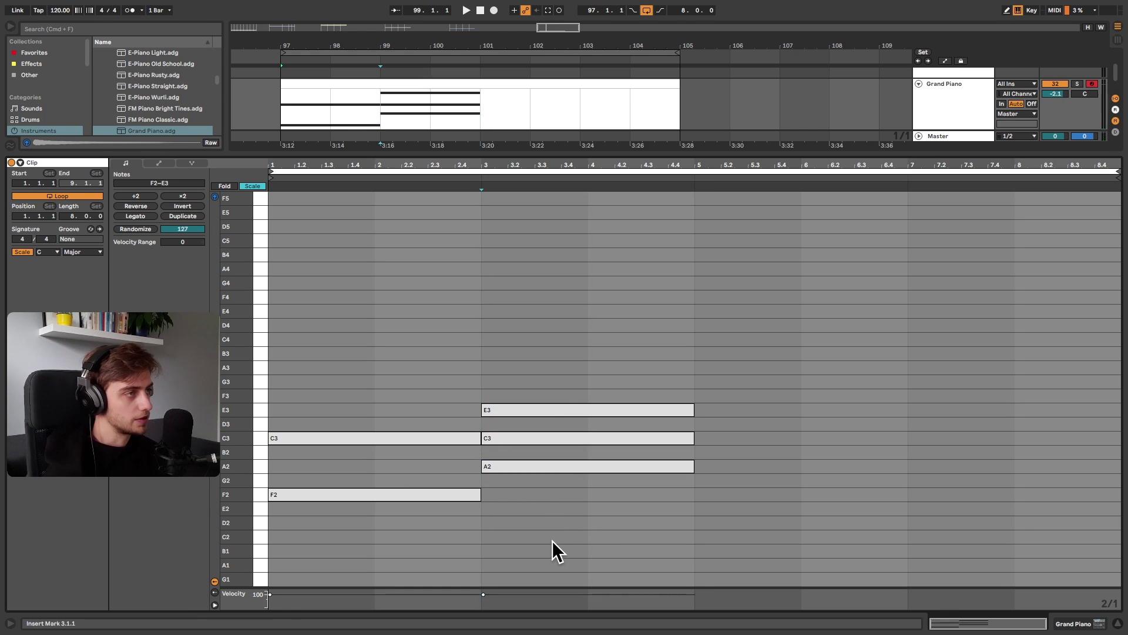
Duplicate the A minor chord into bar 5 as E3–G3–B3 and bar 7 as C3–E3–G3
left_click_drag(552, 541, 604, 277)
key("ctrl+d")
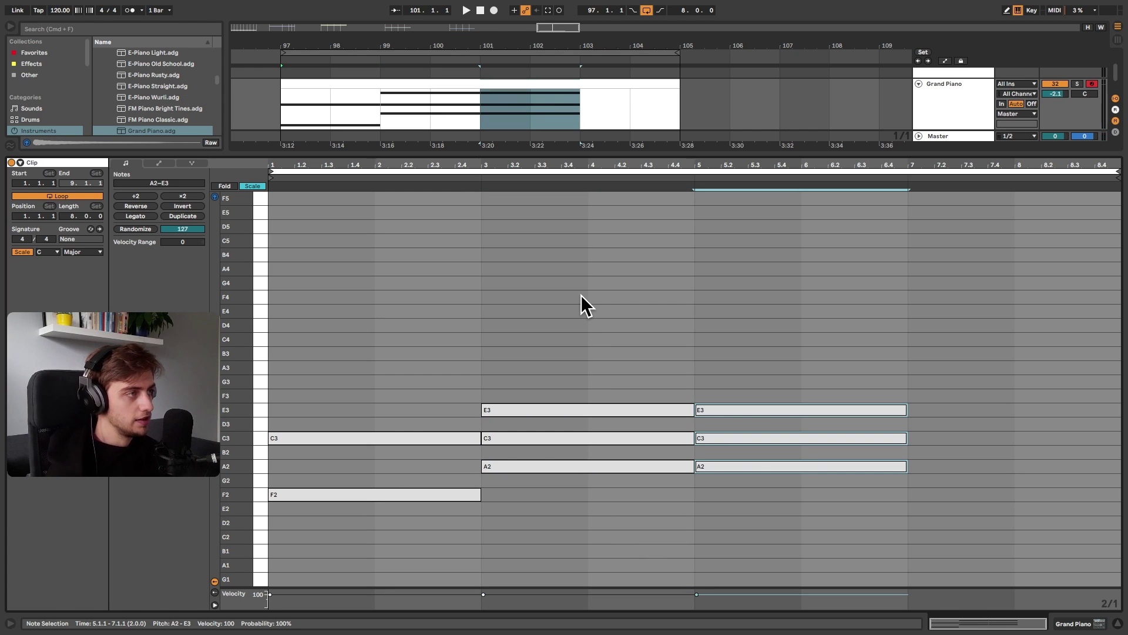
key("Up")
key("Up")
key("Up")
key("Up")
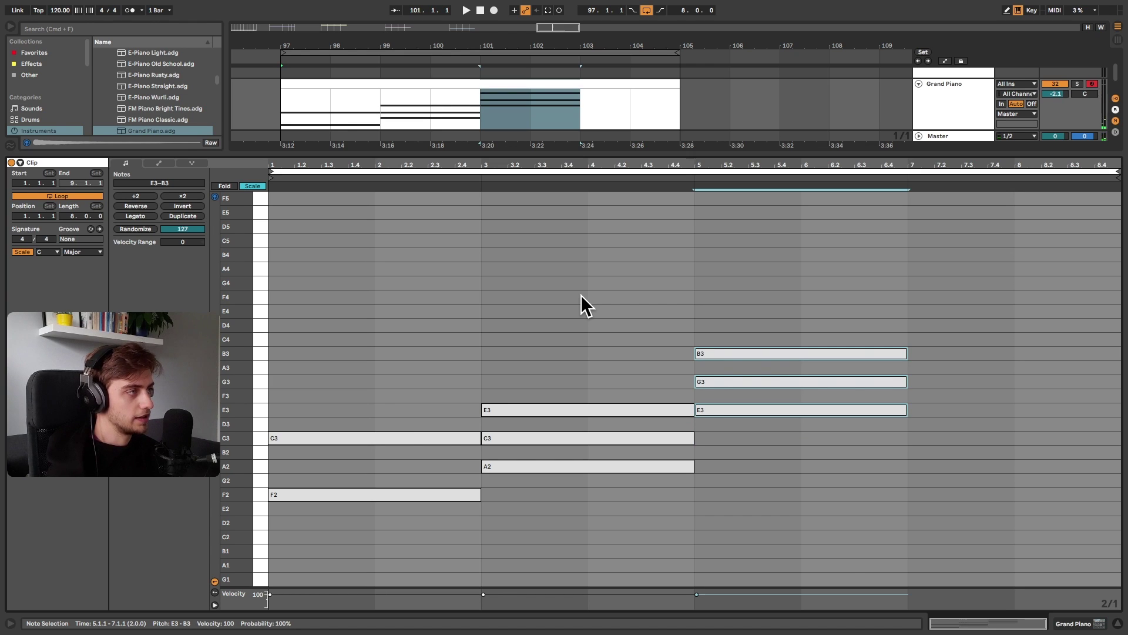
key("ctrl+d")
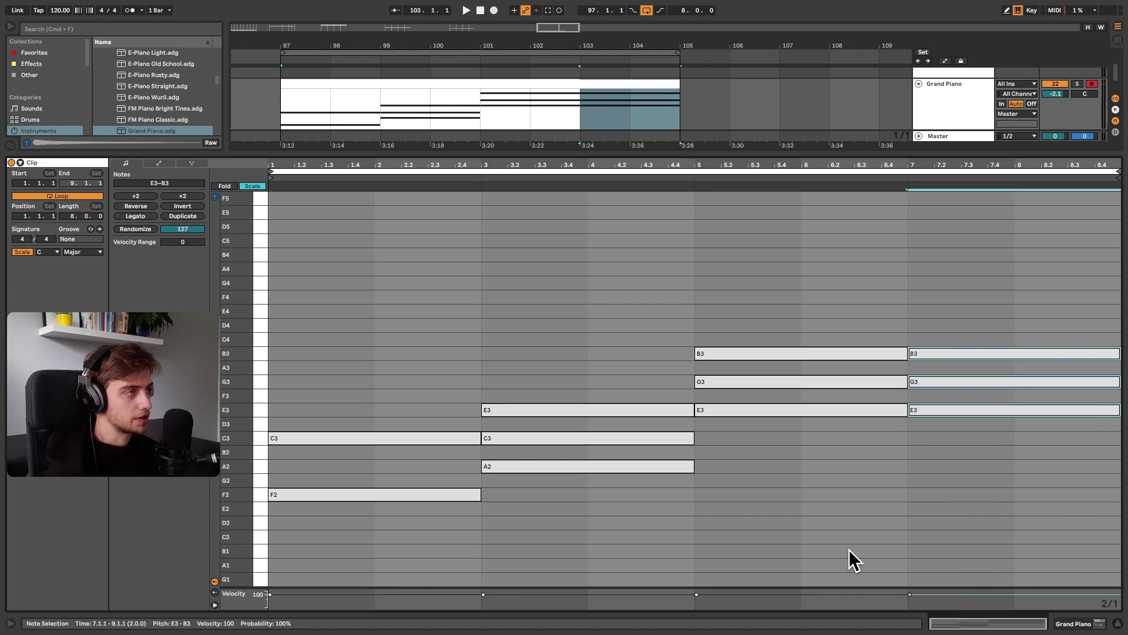
key("Down")
key("Down")
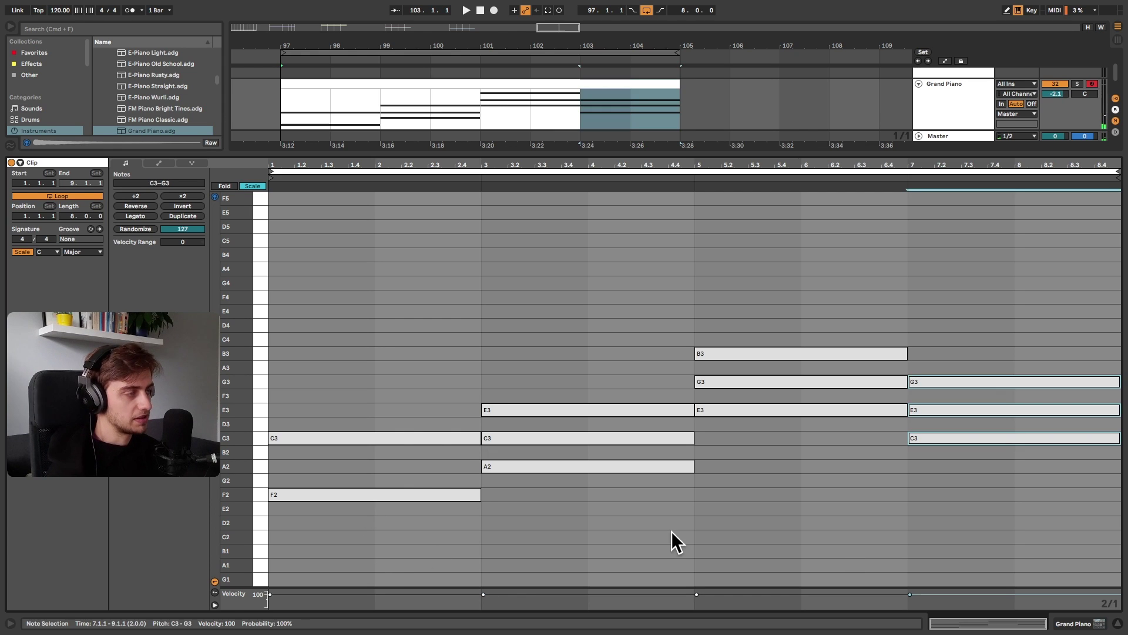
key("alt+Right")
key("alt+Right")
key("alt+Right")
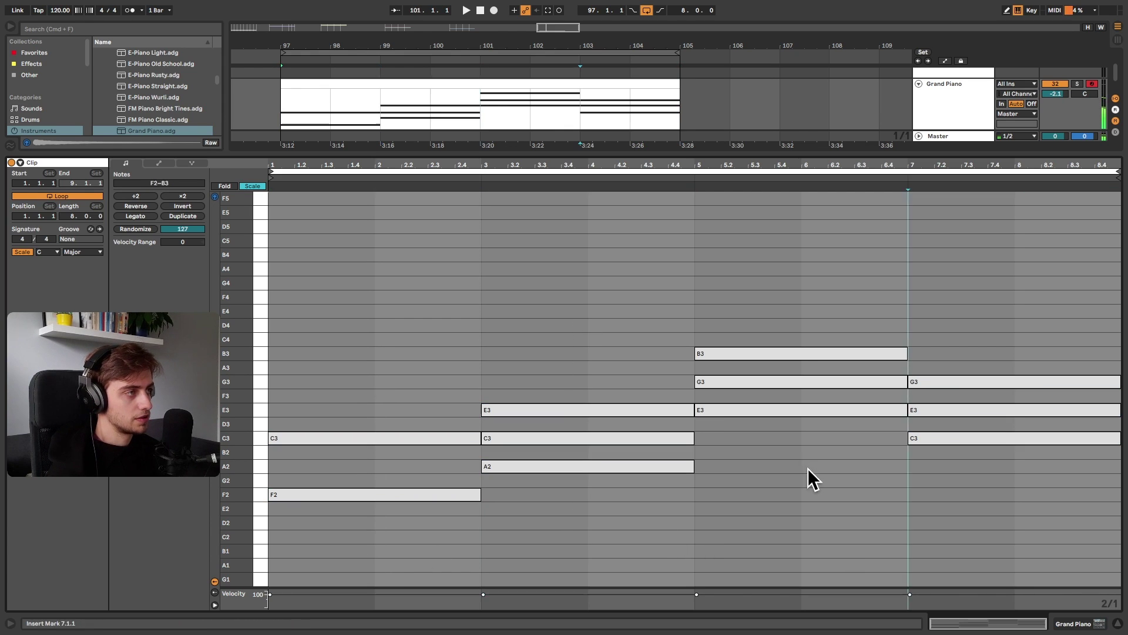
key("alt+Right")
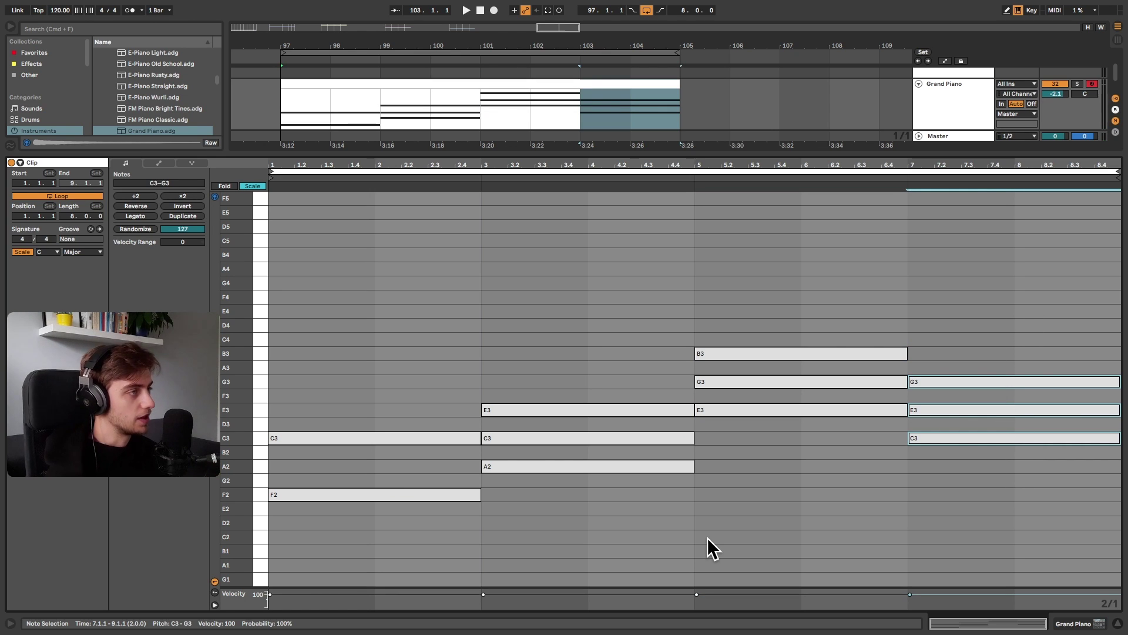
Copy the bar-1 F2 and C3 up an octave to F3 and C4, then play back
left_click_drag(375, 530, 355, 327)
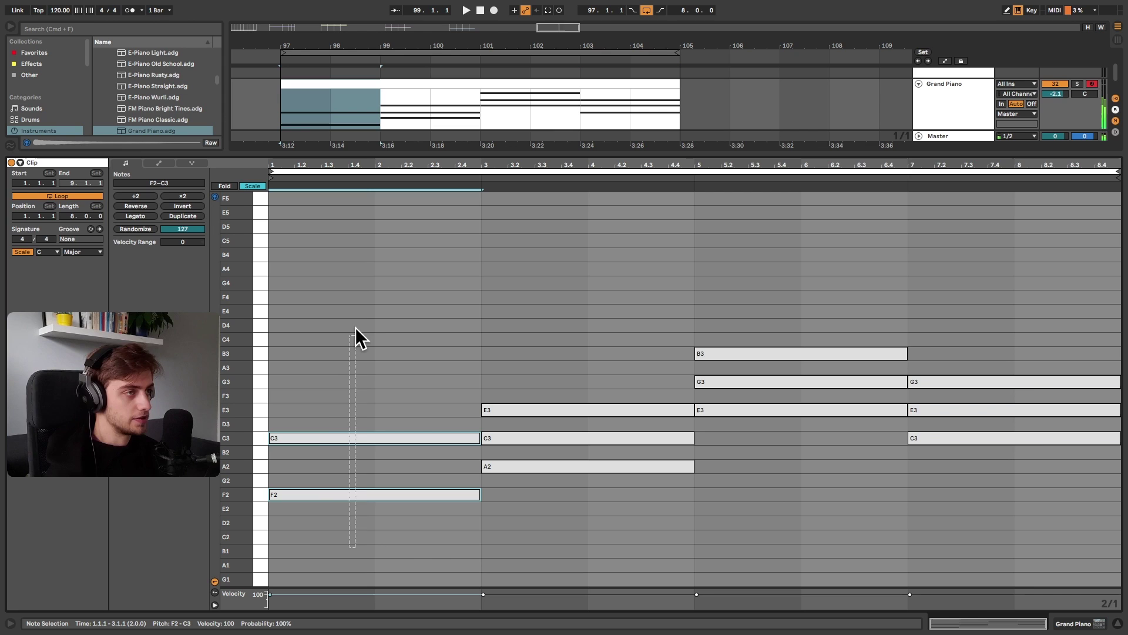
left_click(279, 499)
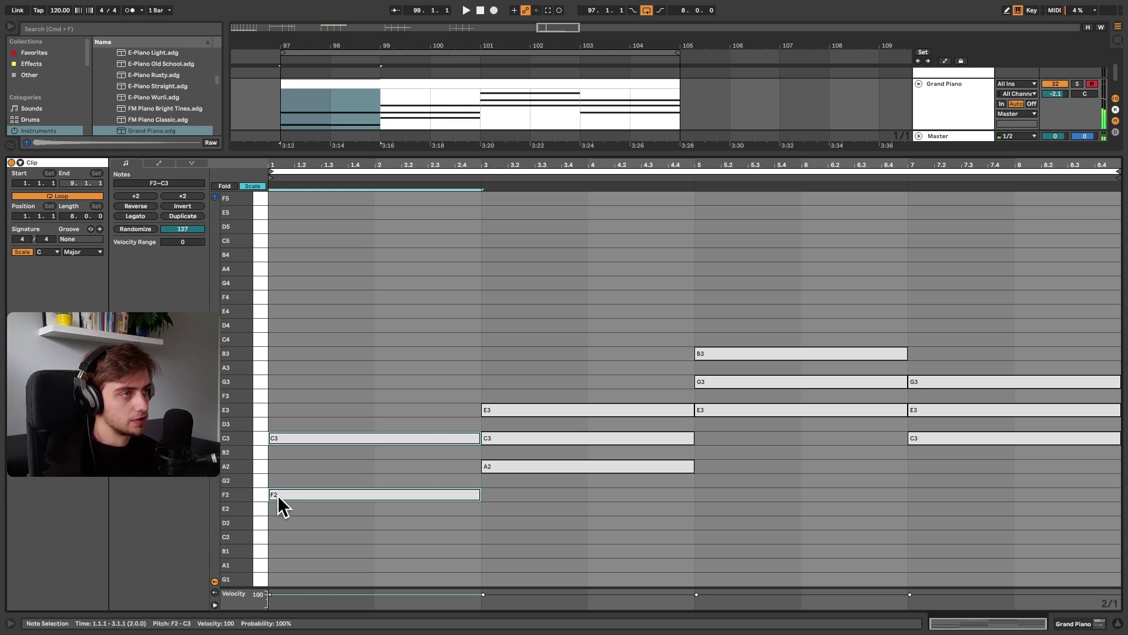
left_click_drag(279, 499, 277, 387)
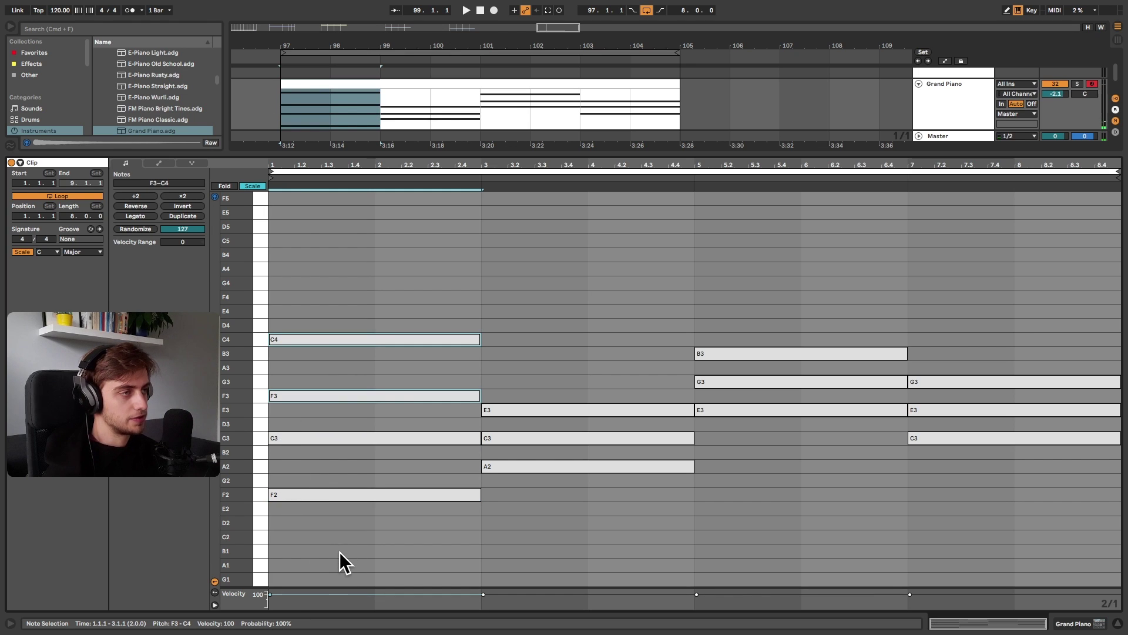
key("space")
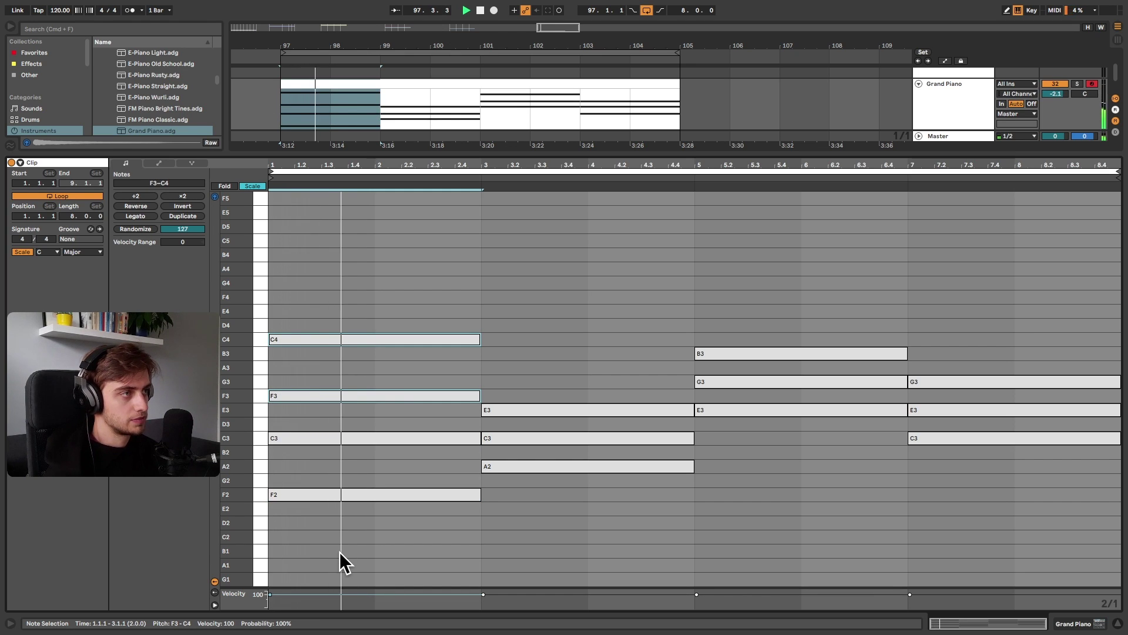
key("space")
Copy the bar-3 A2 up an octave to A3 and audition the A minor chord
left_click(538, 467)
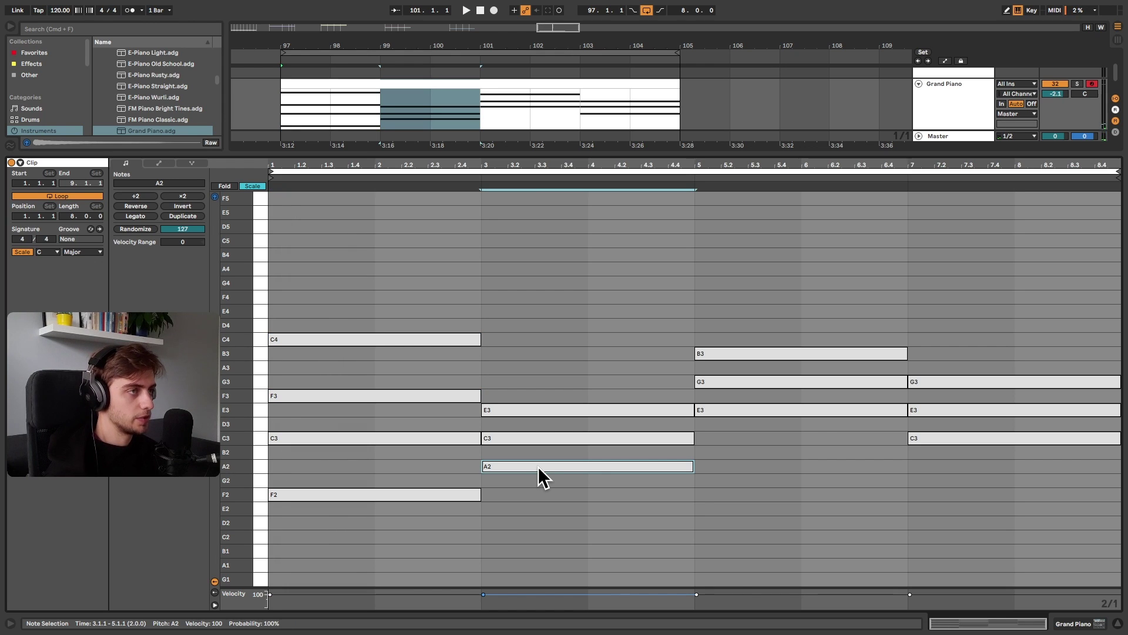
left_click_drag(538, 467, 529, 368)
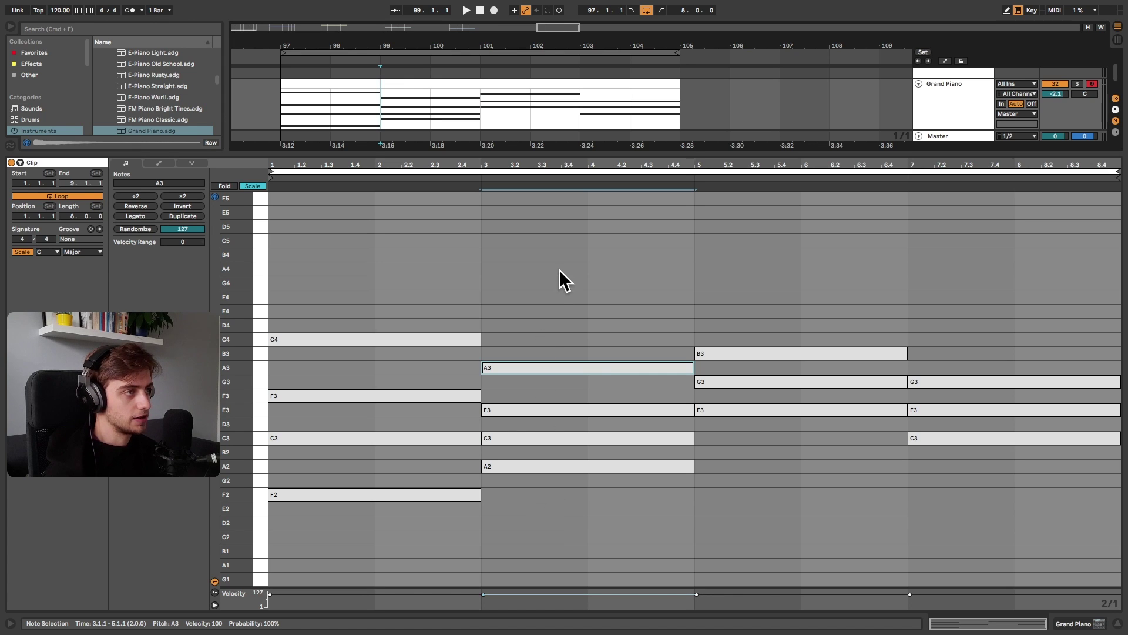
key("space")
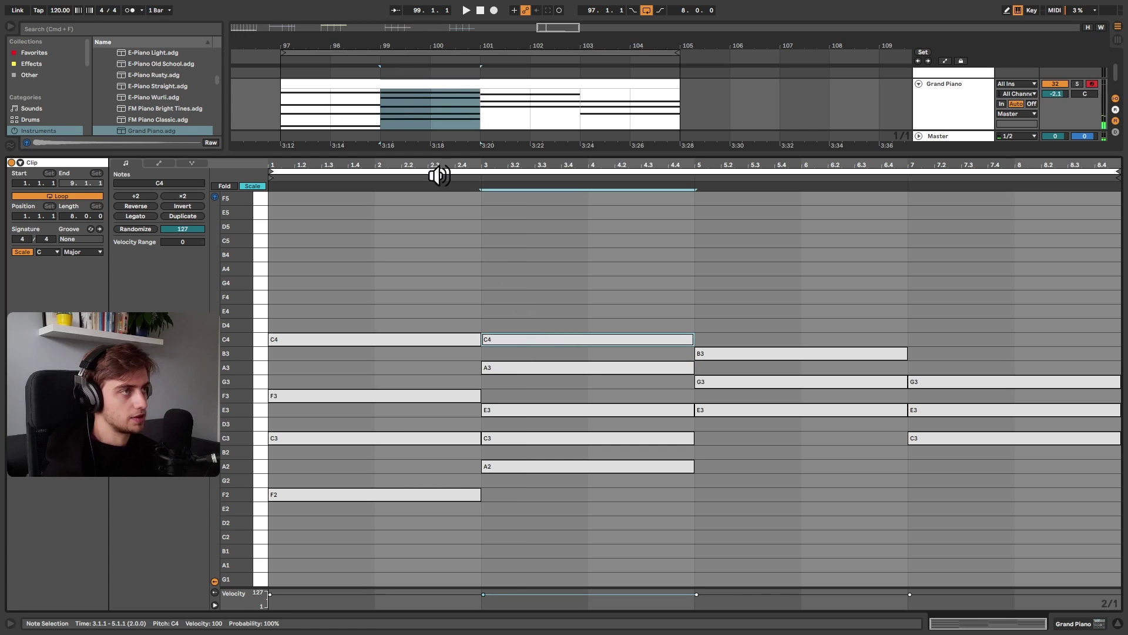
left_click(402, 118)
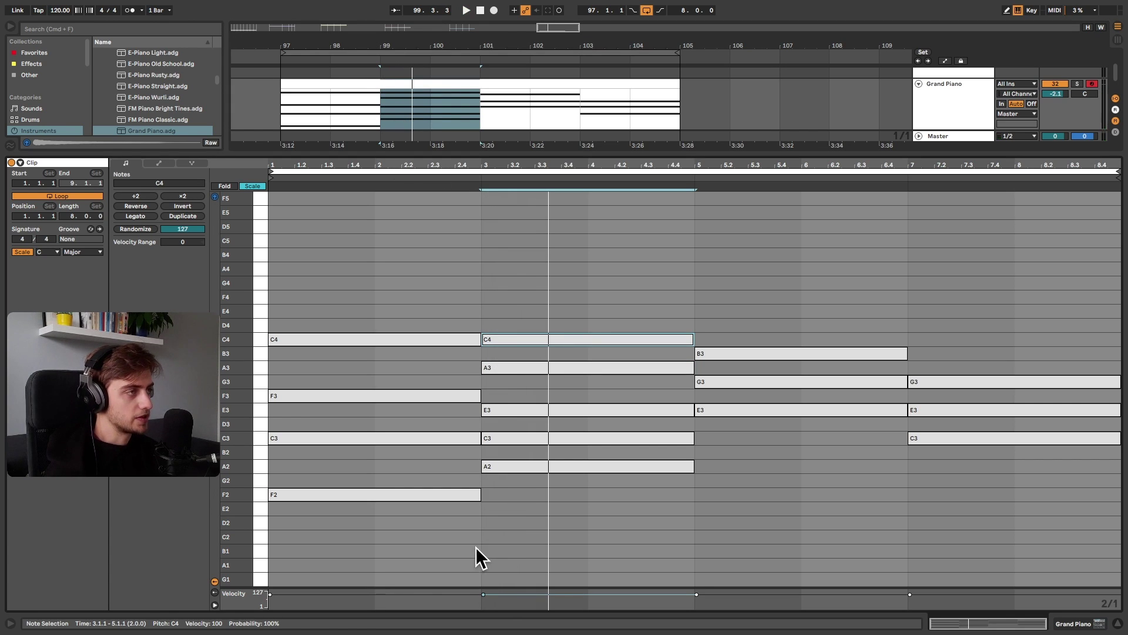
left_click(481, 120)
scroll(802, 479, "down", 3)
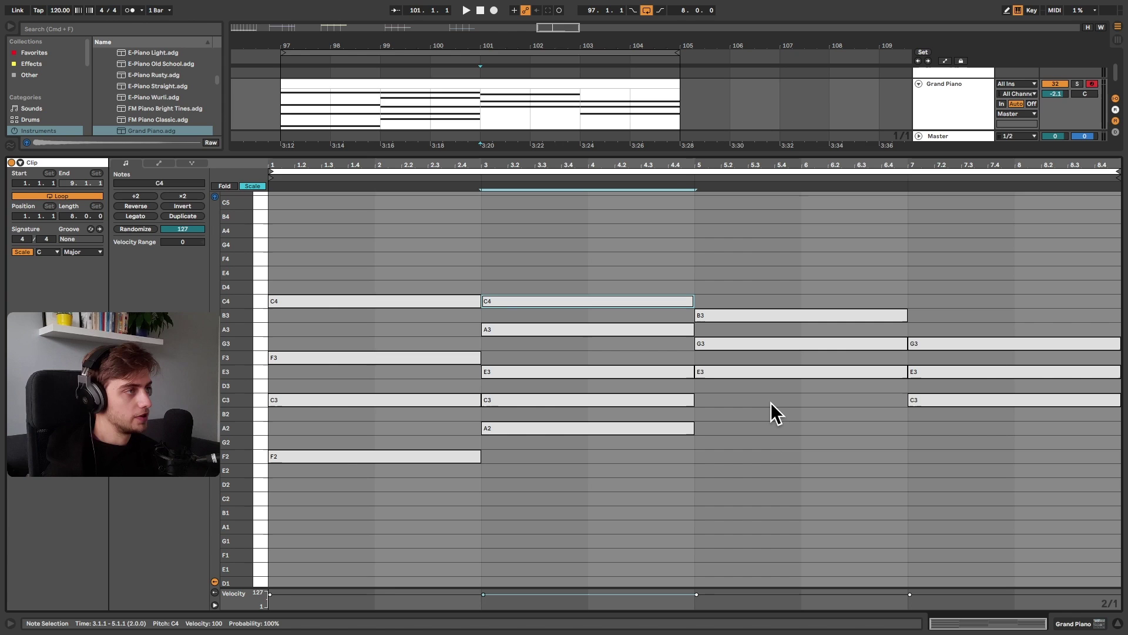
Copy the bar-5 E3 and bar-7 C3 down an octave to E2 and C2
left_click(768, 369)
left_click(792, 436)
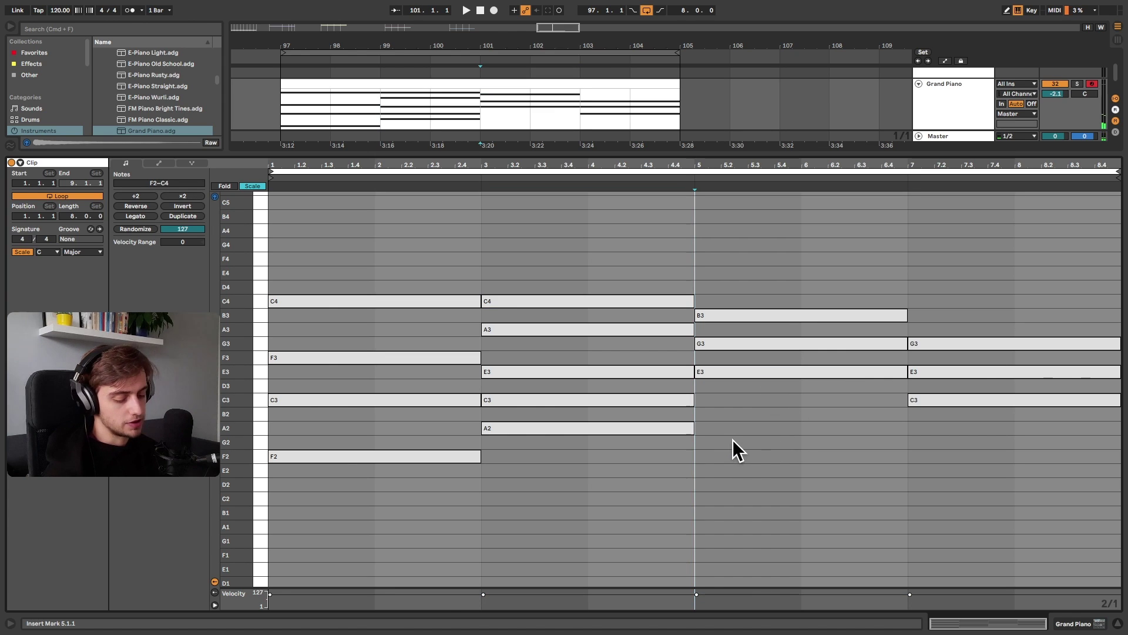
left_click(744, 373)
left_click(972, 399, "shift")
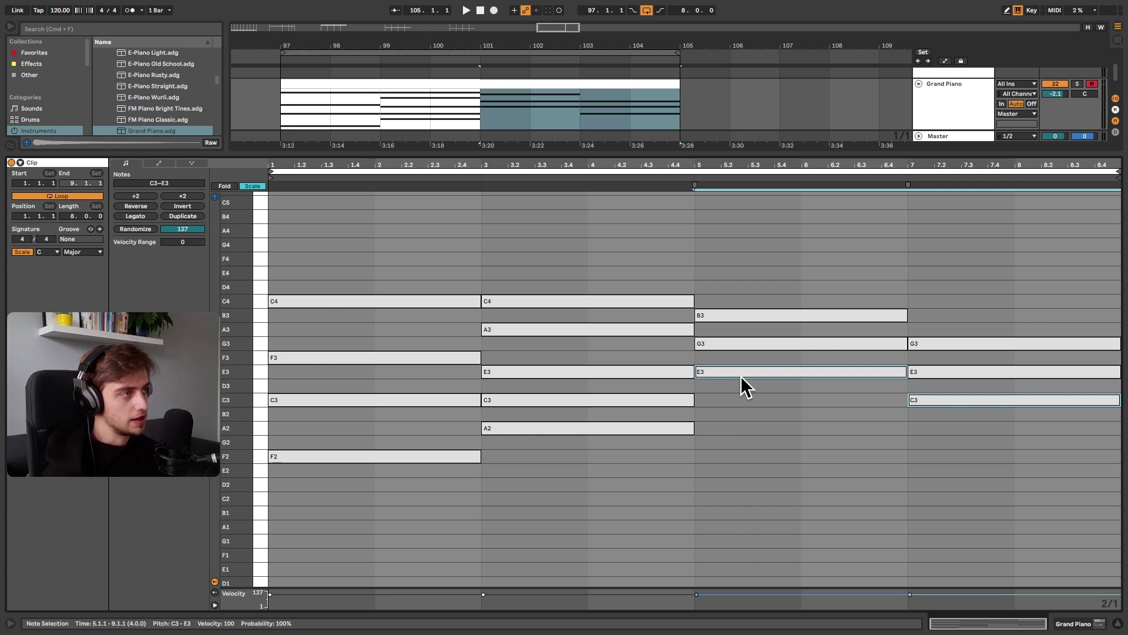
scroll(783, 469, "down", 1)
scroll(781, 468, "down", 1)
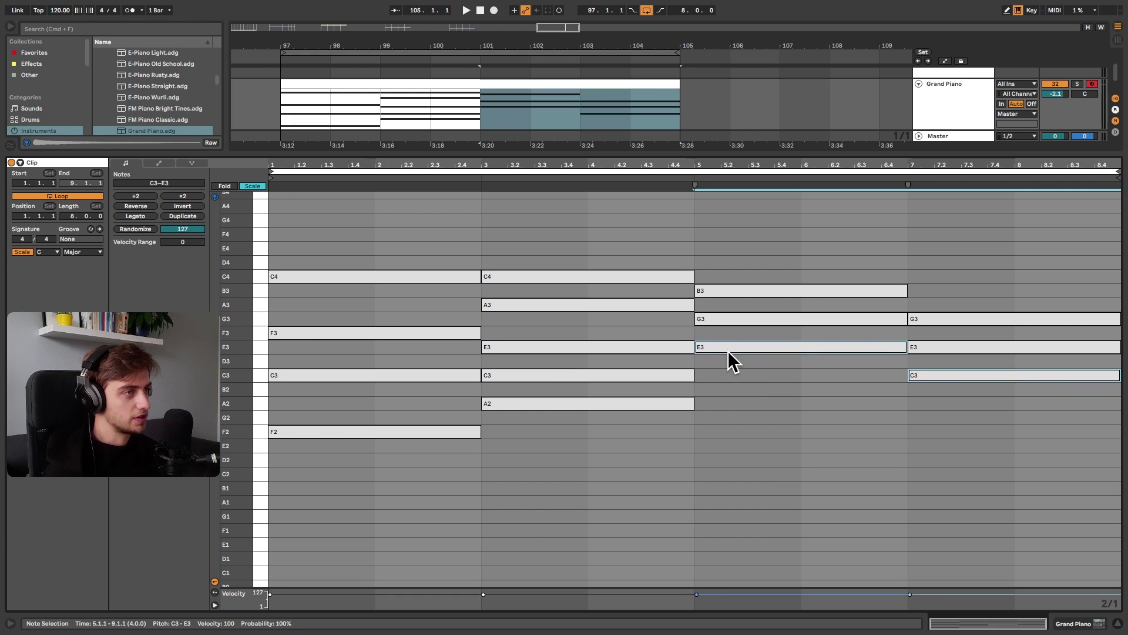
left_click_drag(729, 351, 733, 440)
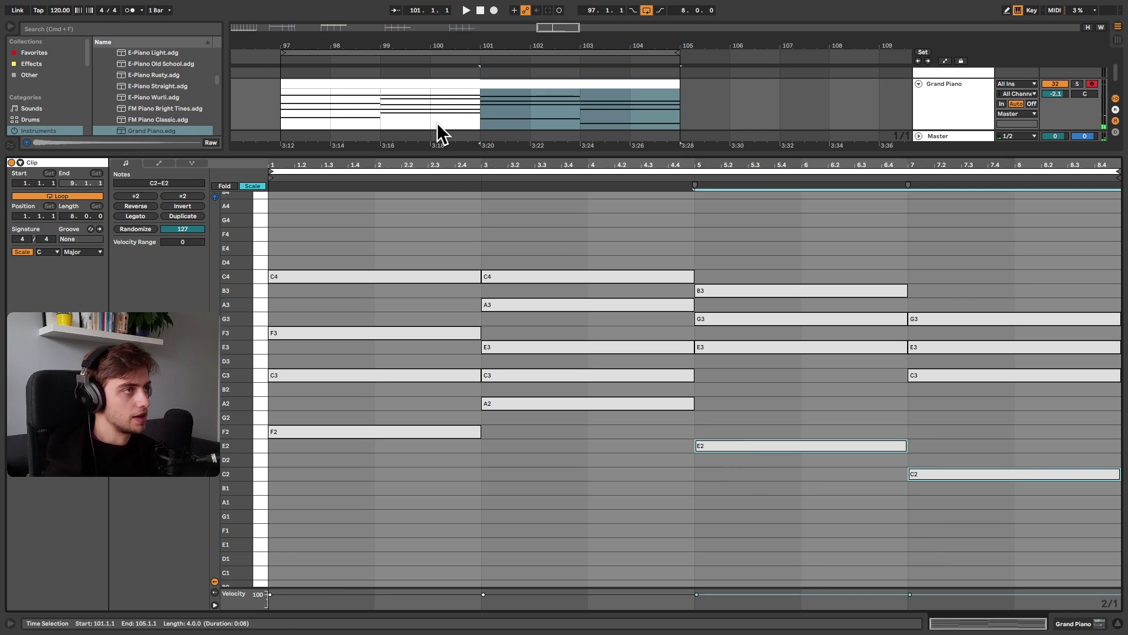
Play the whole eight-bar F–Am–Em–C clip from the start, then stop
left_click(438, 80)
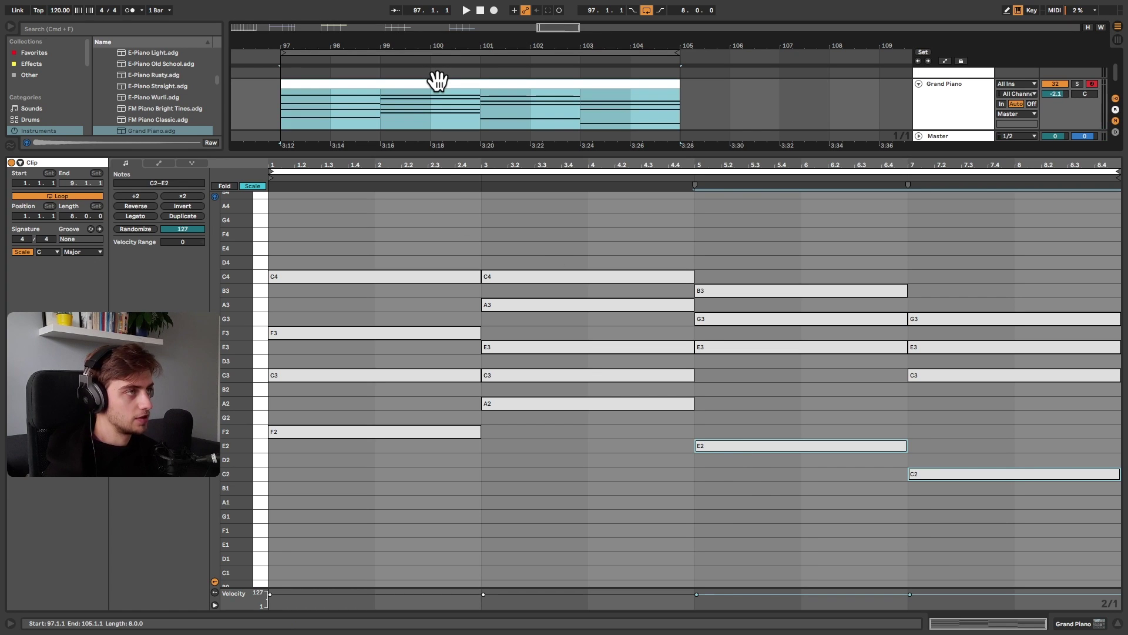
key("space")
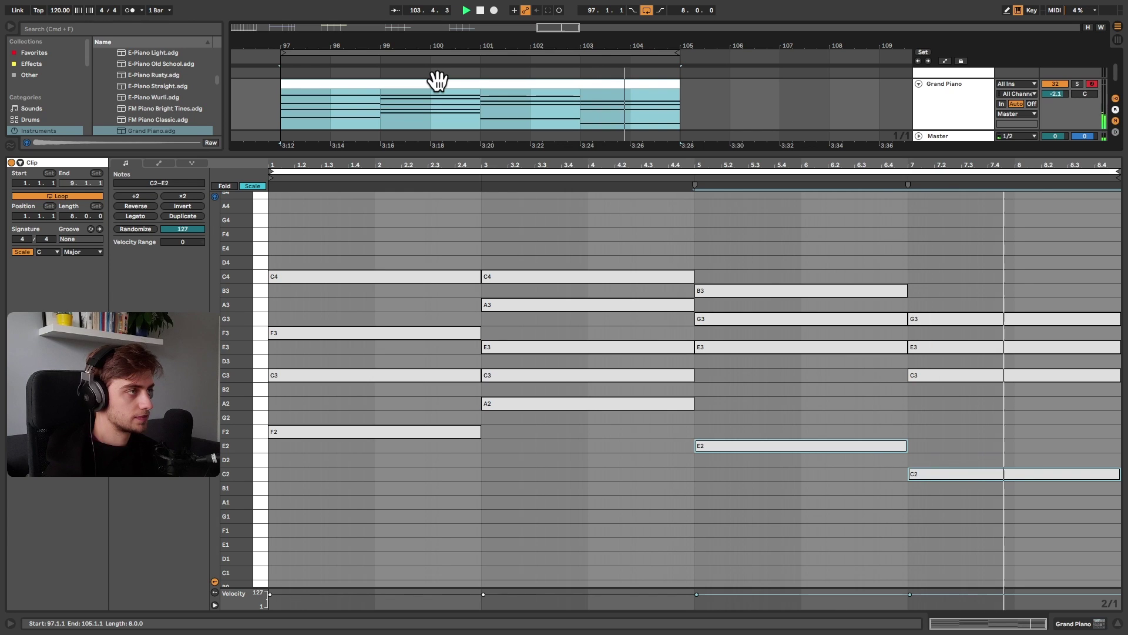
key("space")
Add locators at bars 97 and 99 named 'F5' and 'a min'
right_click(282, 59)
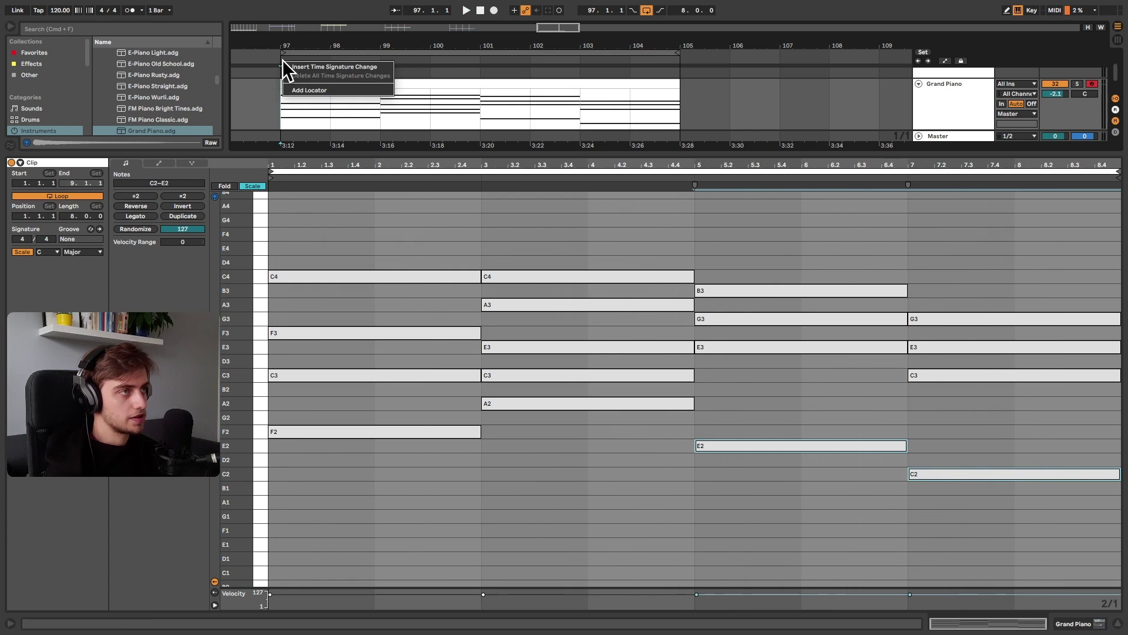
left_click(304, 88)
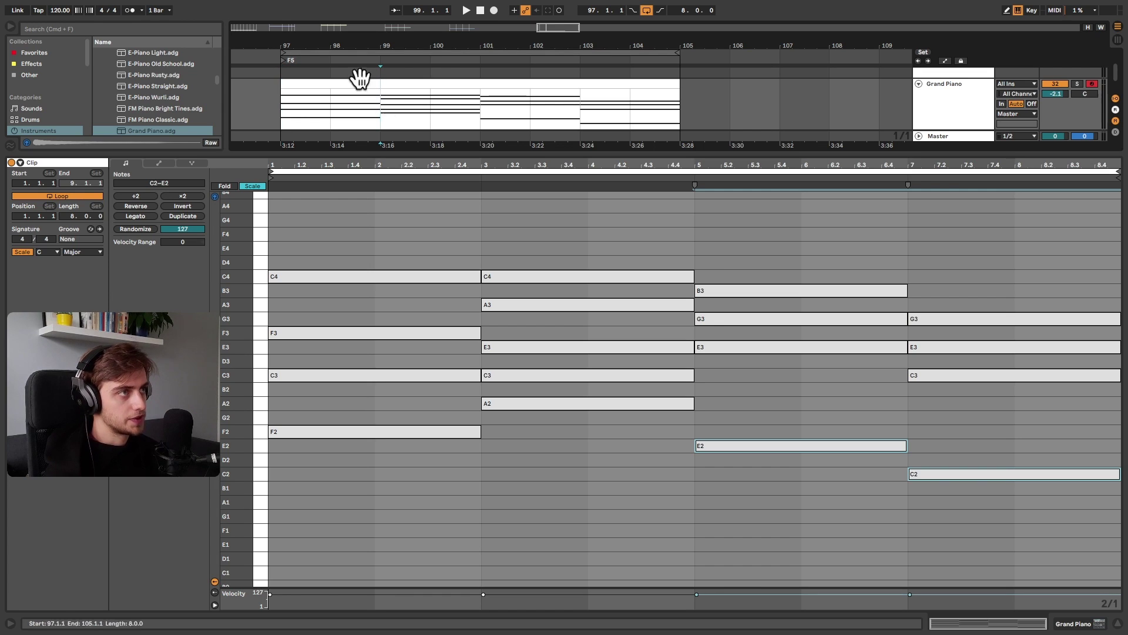
left_click(360, 81)
left_click(284, 68)
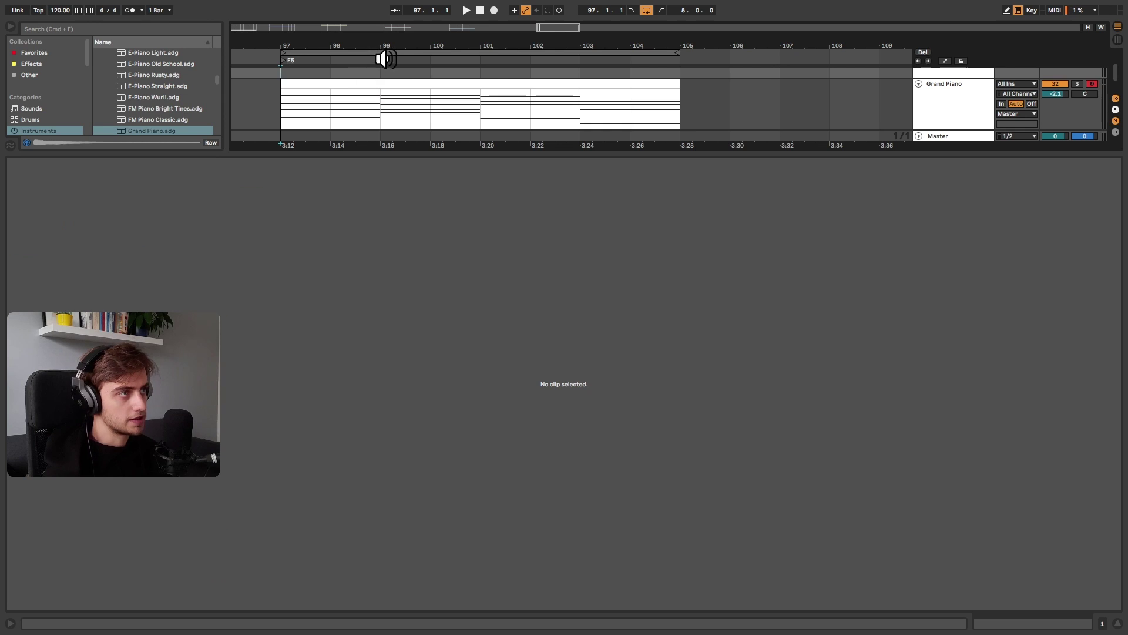
left_click(383, 97)
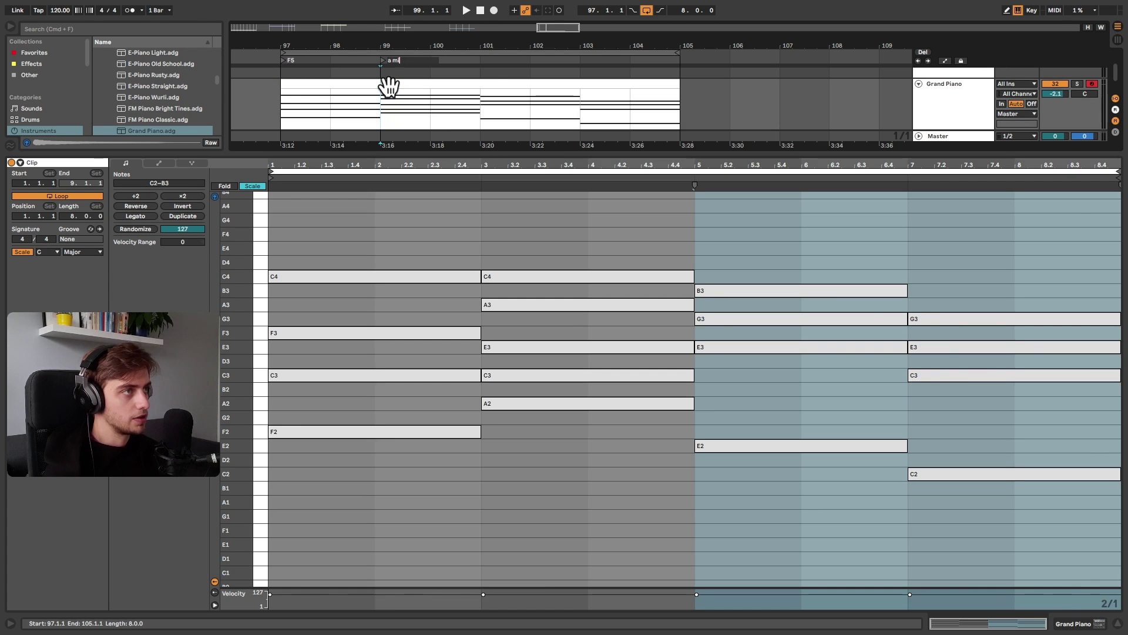
type("n")
key("Return")
Add locators named 'e min' at bar 101 and 'C' at bar 103
left_click(482, 60)
type("e")
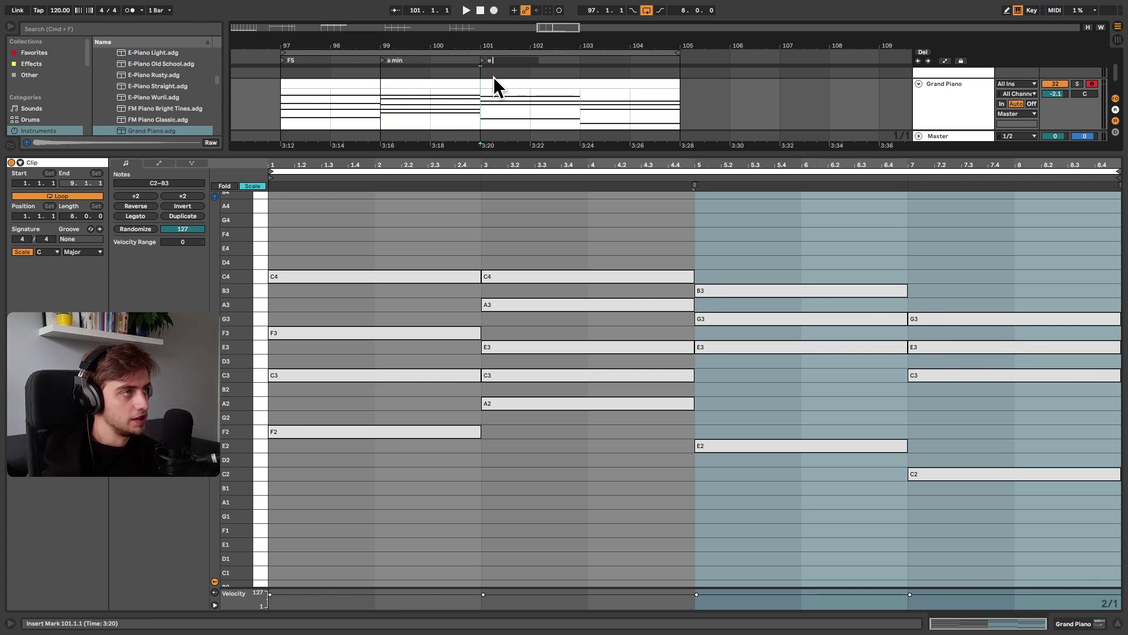
type(" min")
key("Return")
right_click(581, 64)
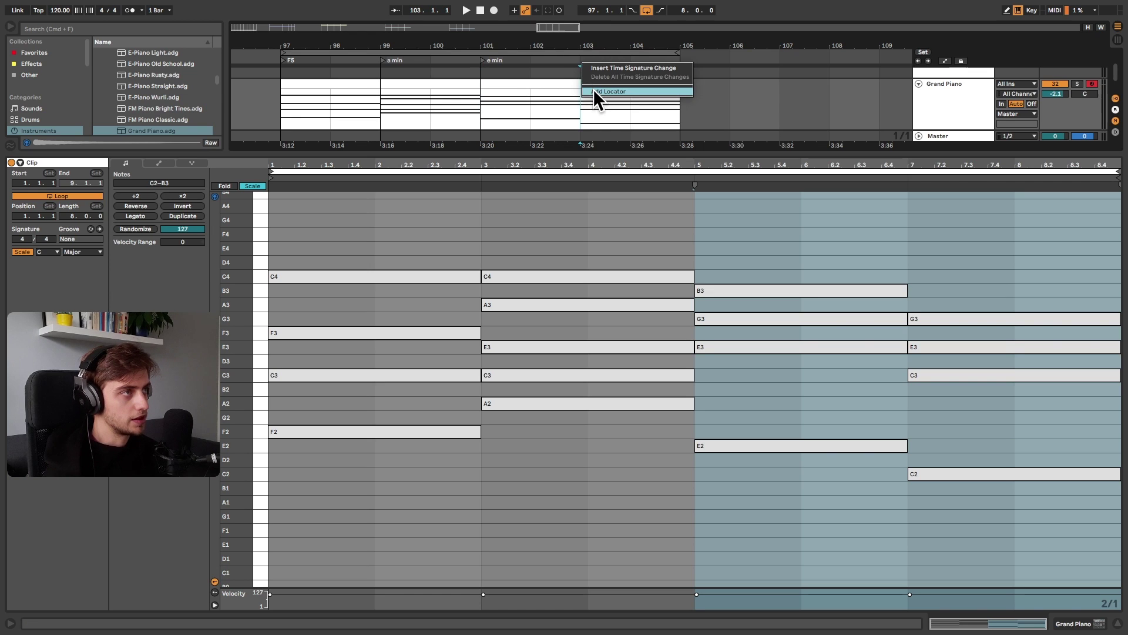
left_click(594, 90)
key("Return")
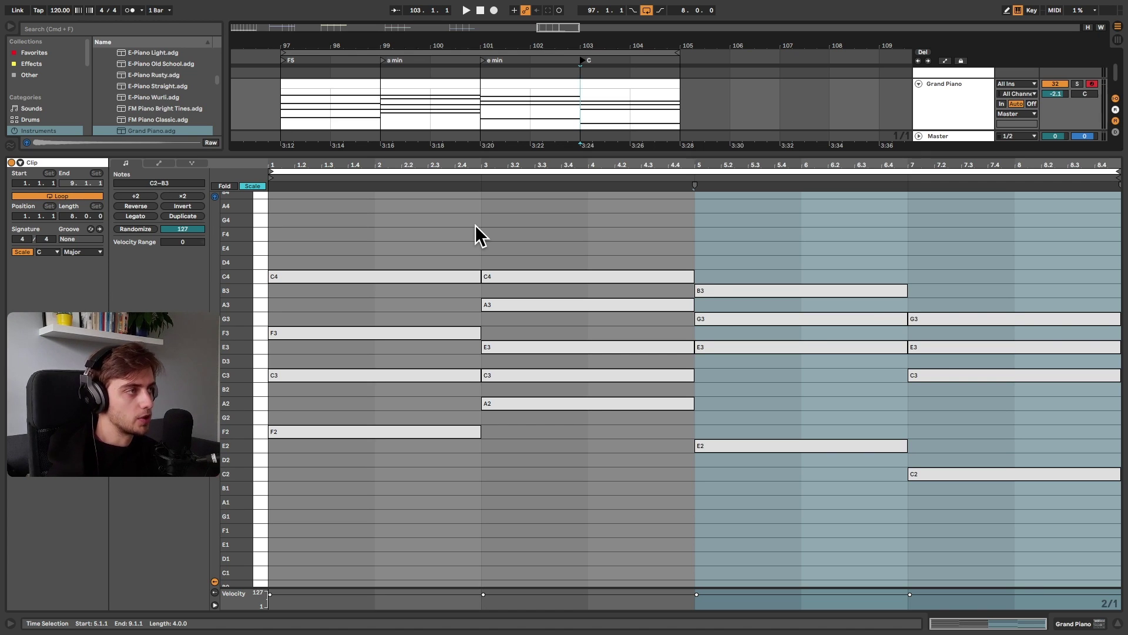
Set the grid to 1/16 and deactivate the sustained top notes C4, C4, B3 and G3
left_click(489, 242)
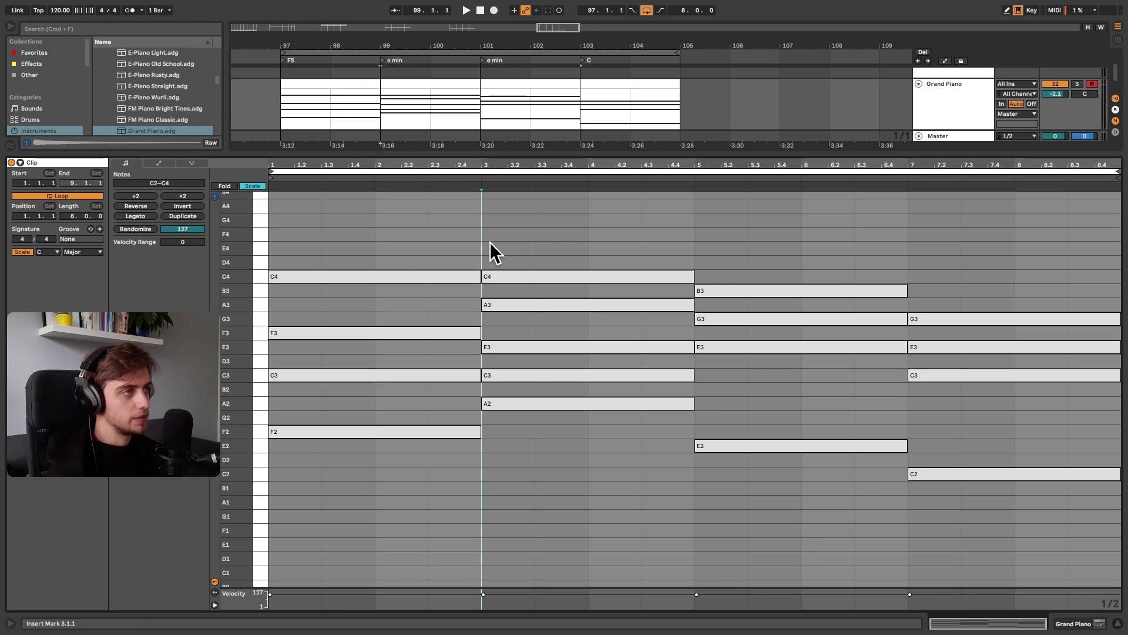
key("super+2")
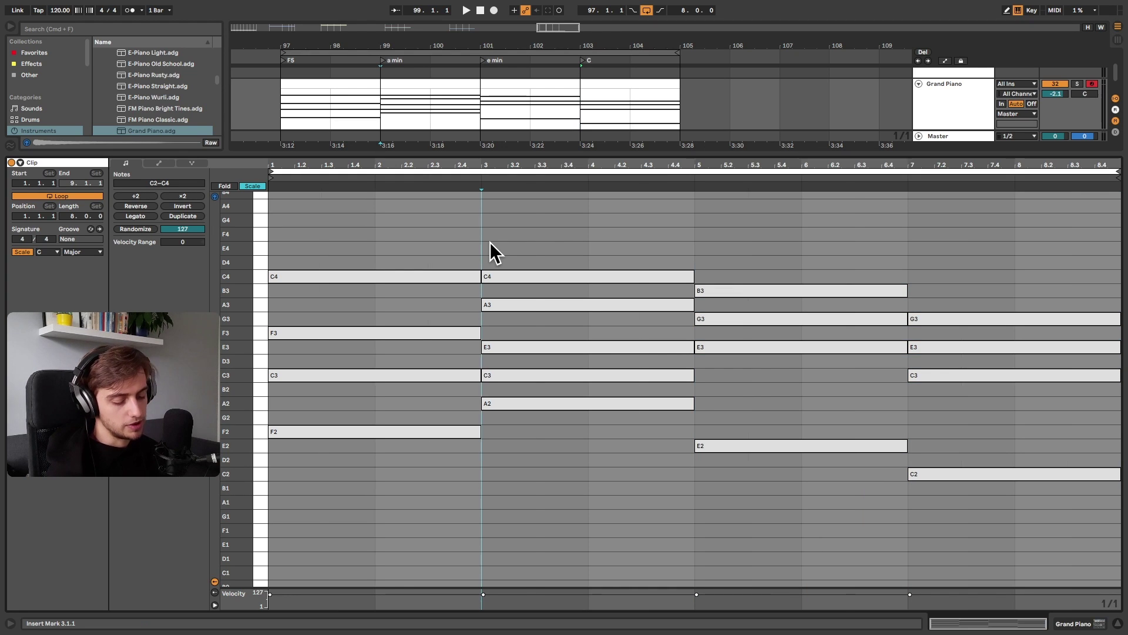
key("super+1")
key("super+1")
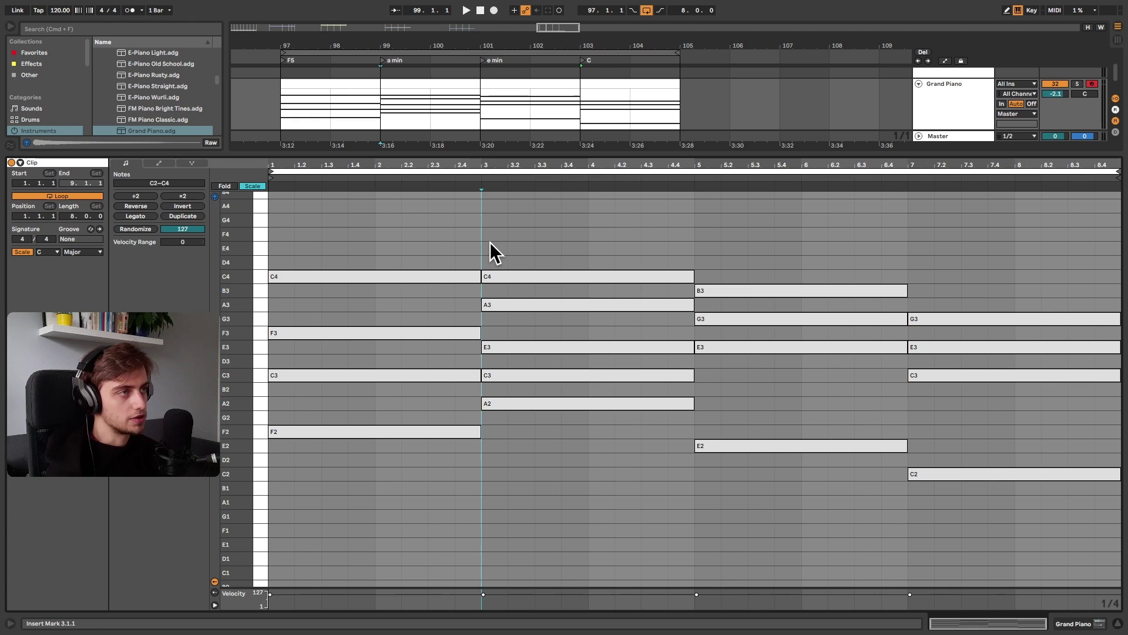
key("super+1")
key("super+1")
left_click_drag(410, 310, 436, 507)
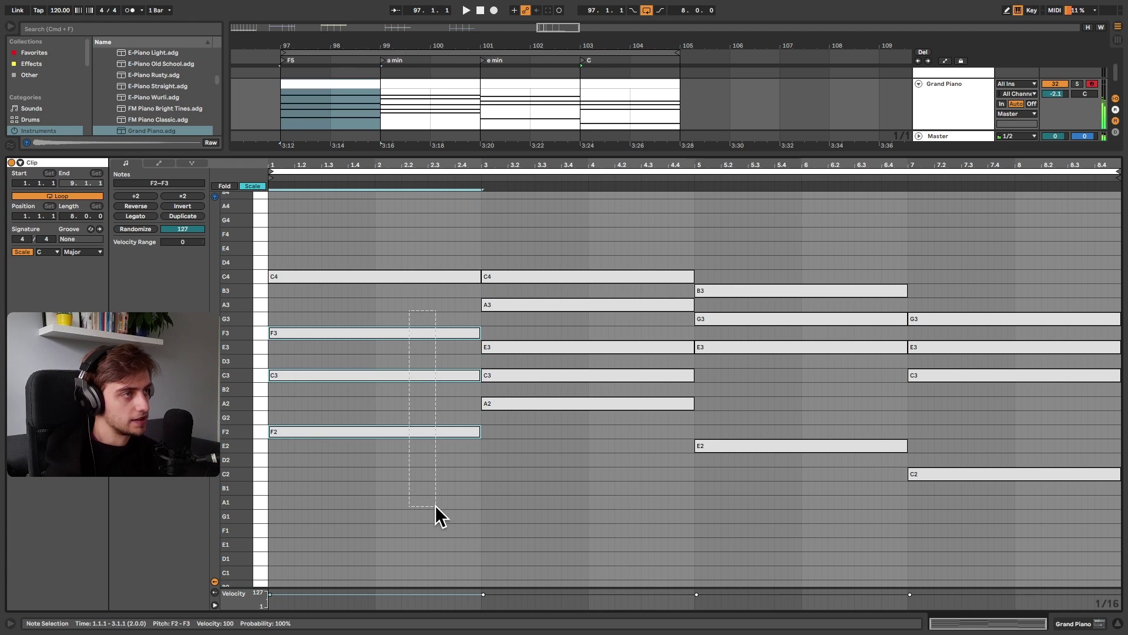
left_click(401, 238)
left_click_drag(404, 238, 950, 323)
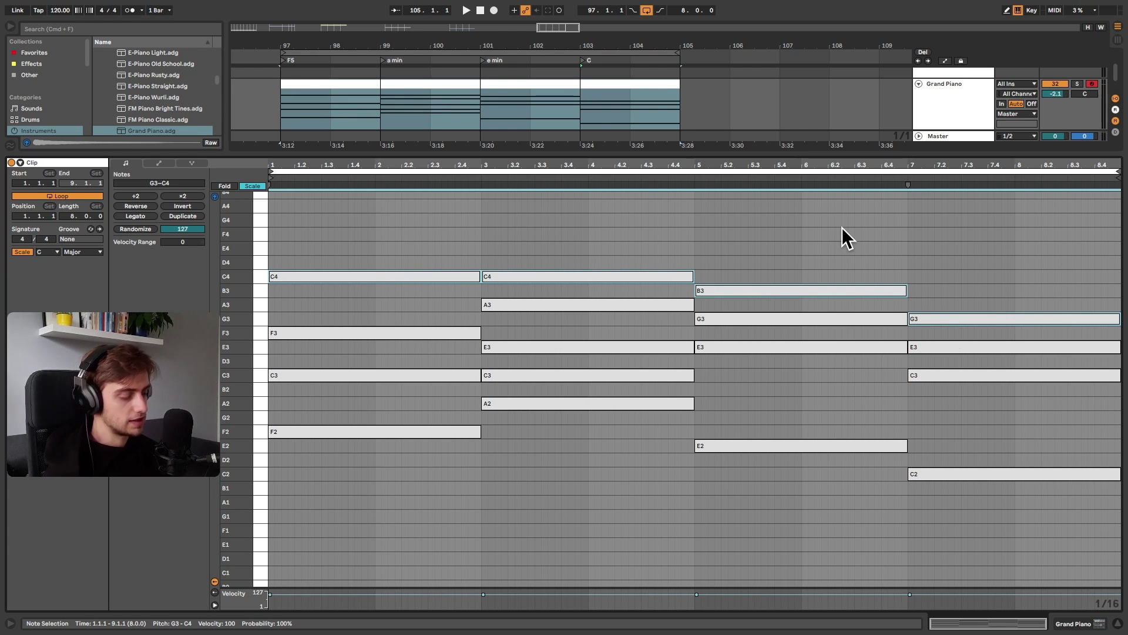
key("0")
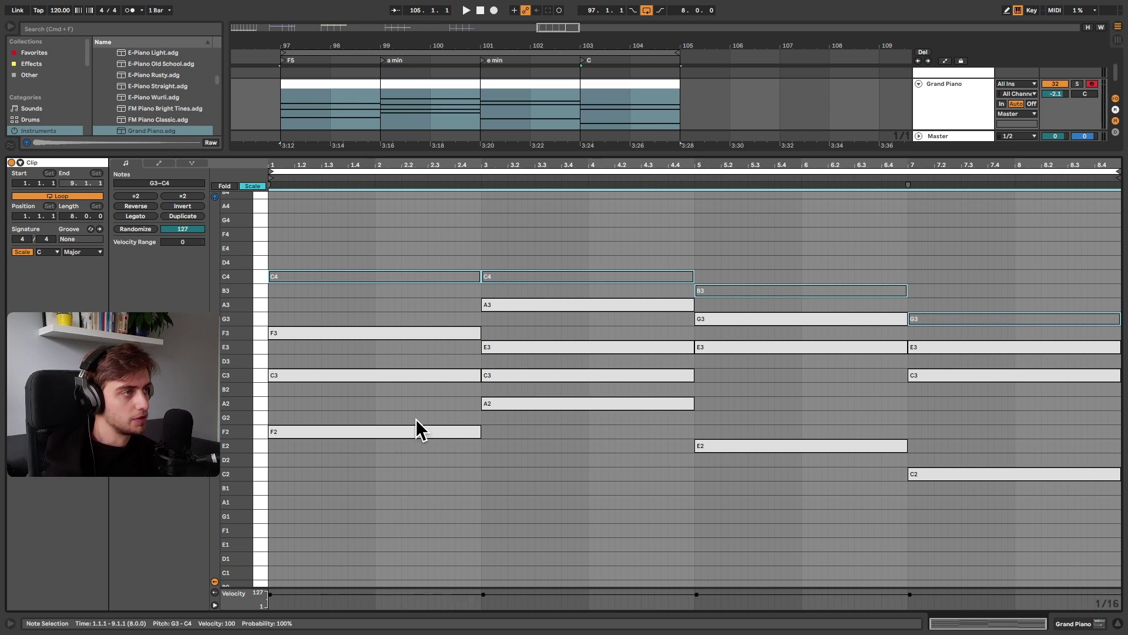
left_click_drag(358, 474, 293, 335)
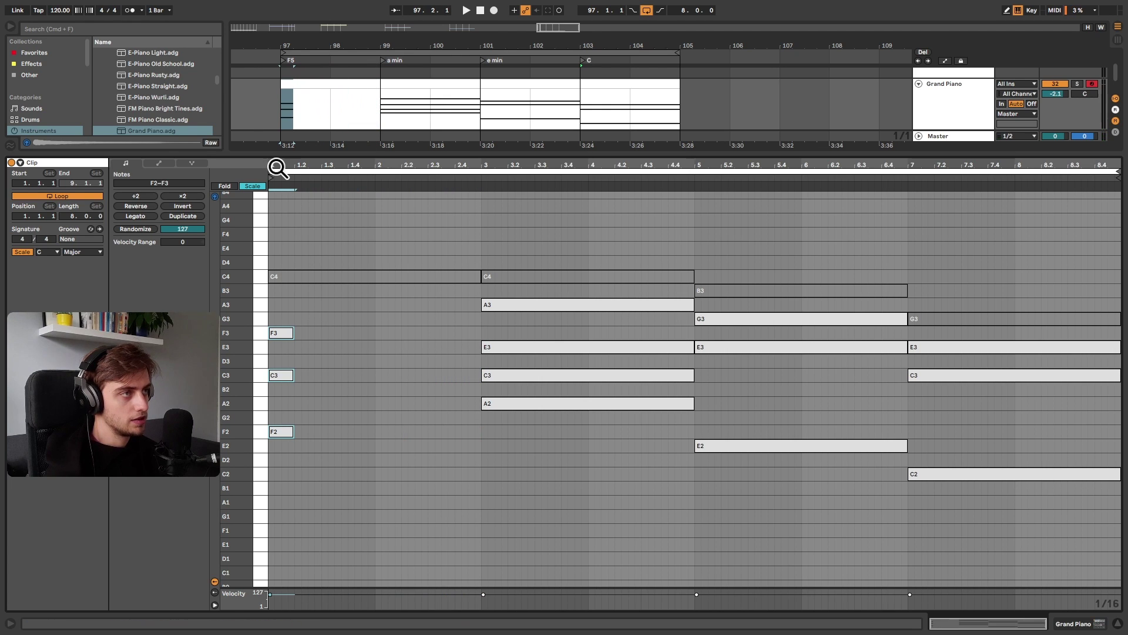
Shorten the F chord to a three-sixteenth stab, duplicate it, and trim the third hit to two sixteenths
left_click_drag(318, 229, 270, 230)
key("z")
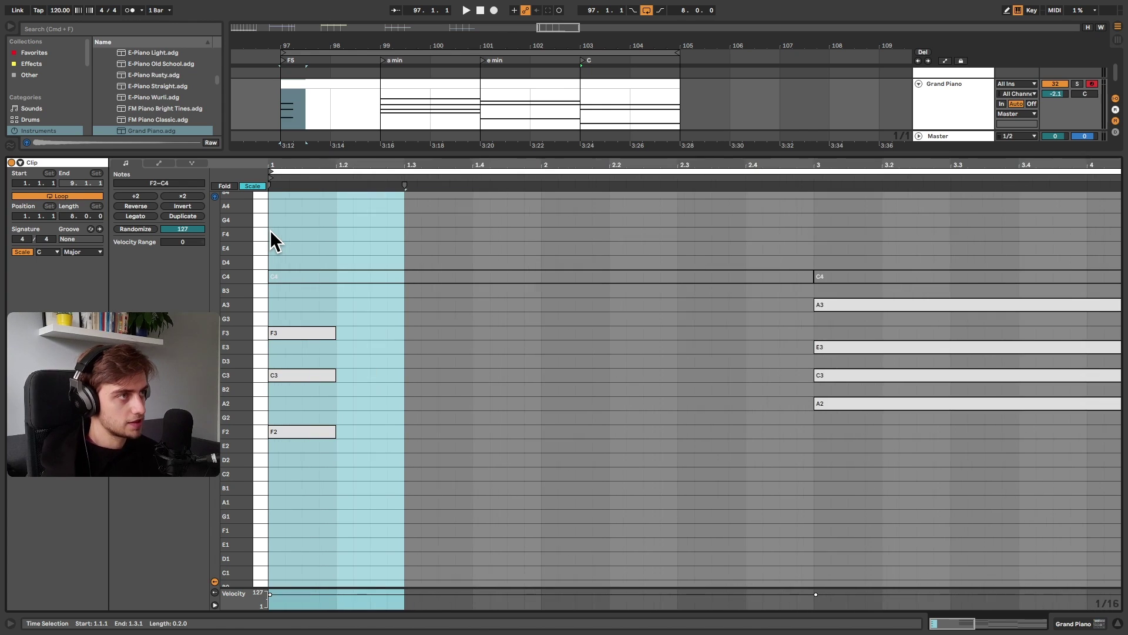
left_click(545, 333)
left_click_drag(544, 333, 459, 334)
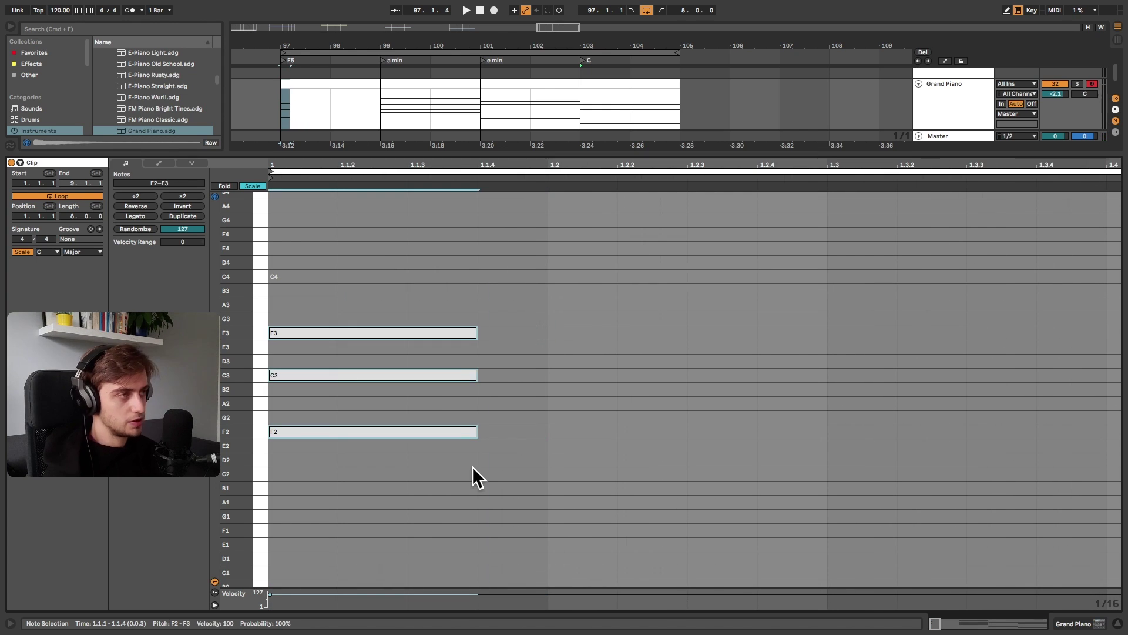
key("super+d")
key("super+d")
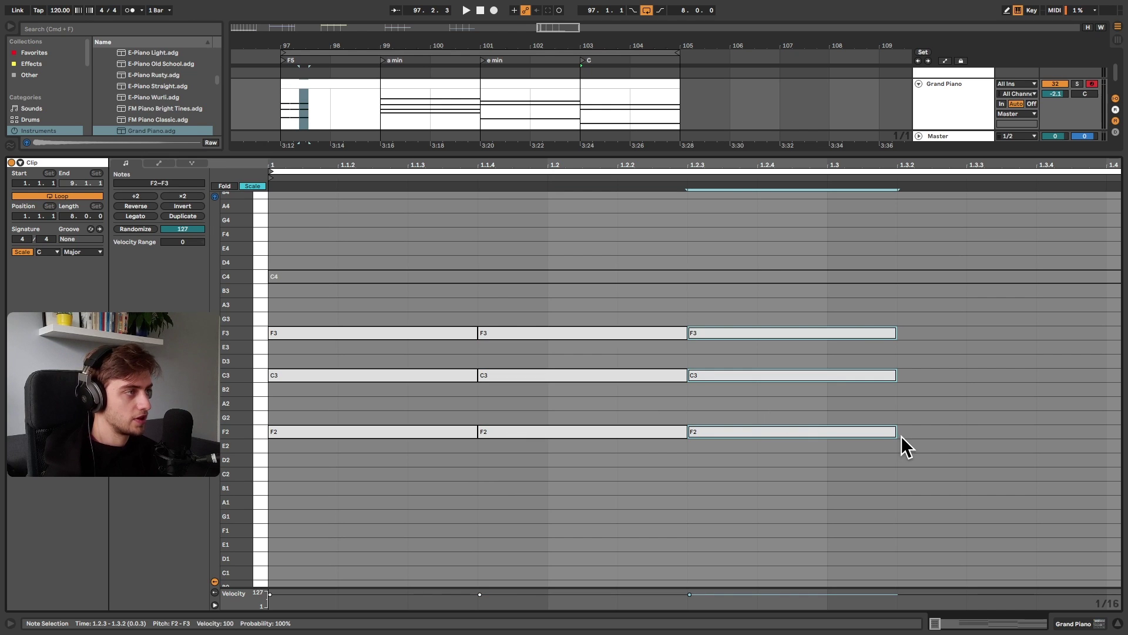
left_click_drag(893, 433, 825, 431)
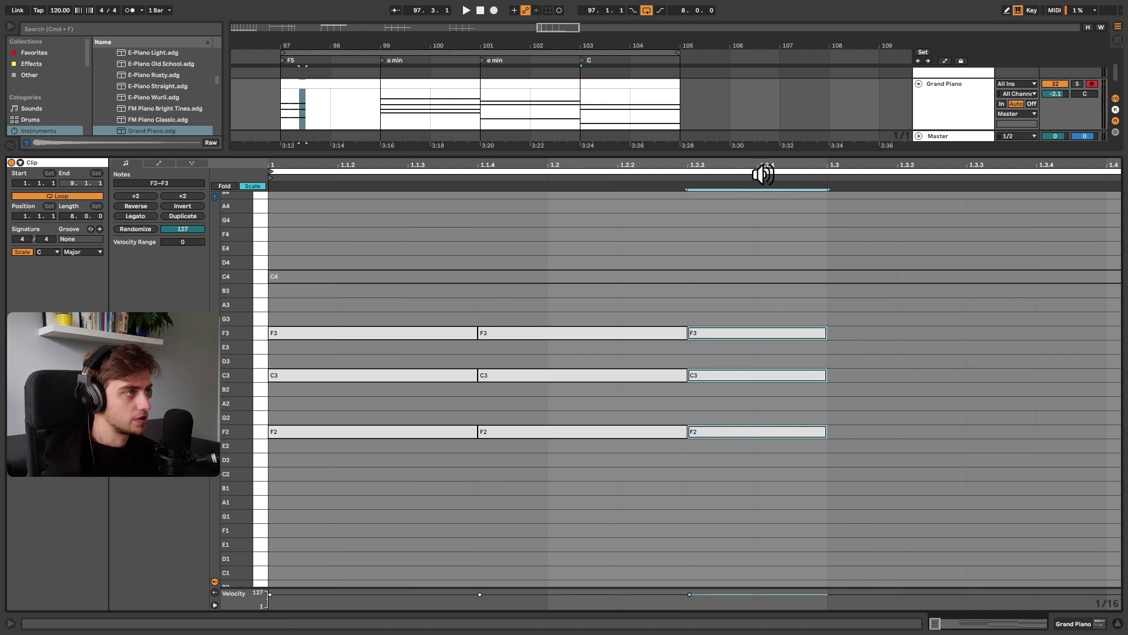
Repeat the 3-3-2 F chord pattern to fill bars 1–3 and play the clip
left_click_drag(761, 167, 761, 112)
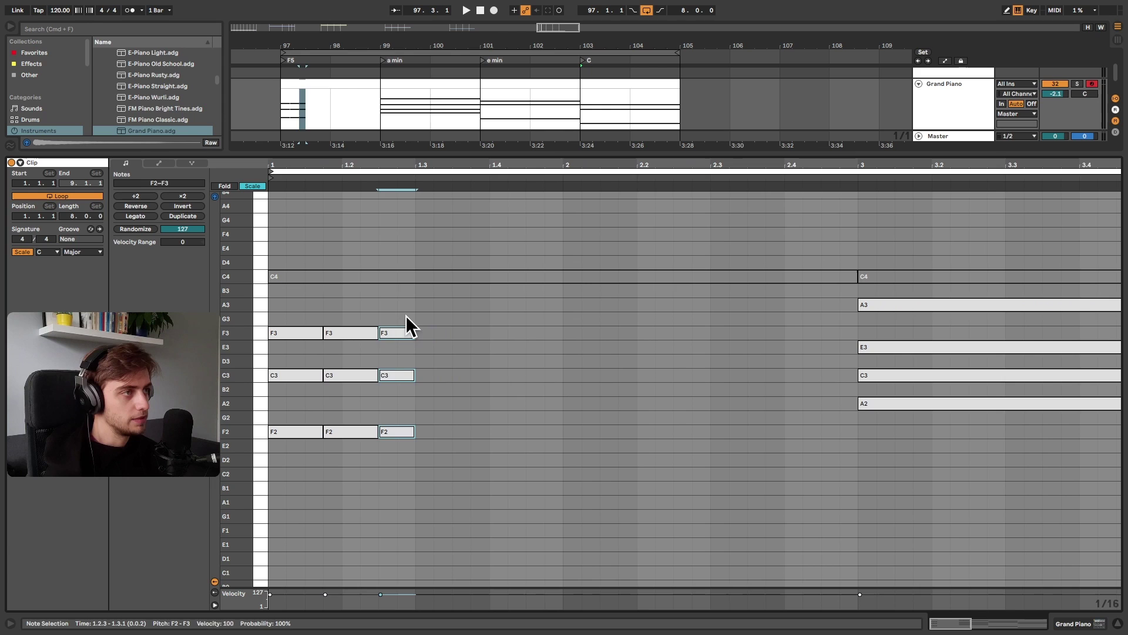
left_click_drag(403, 313, 287, 431)
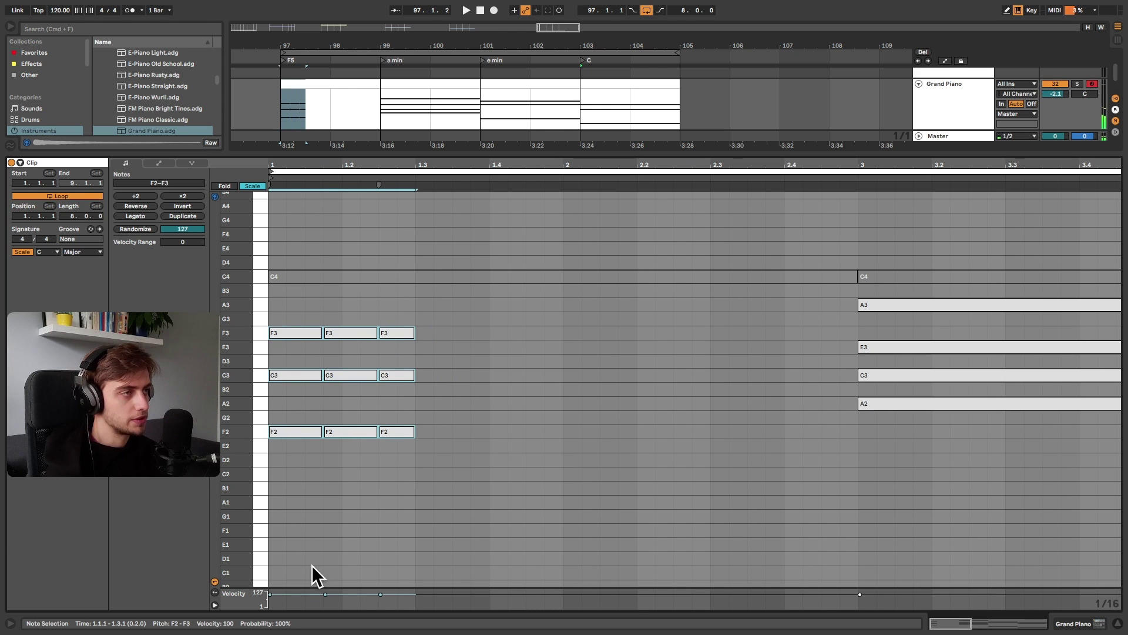
key("super+d")
key("super+d")
key("super+d")
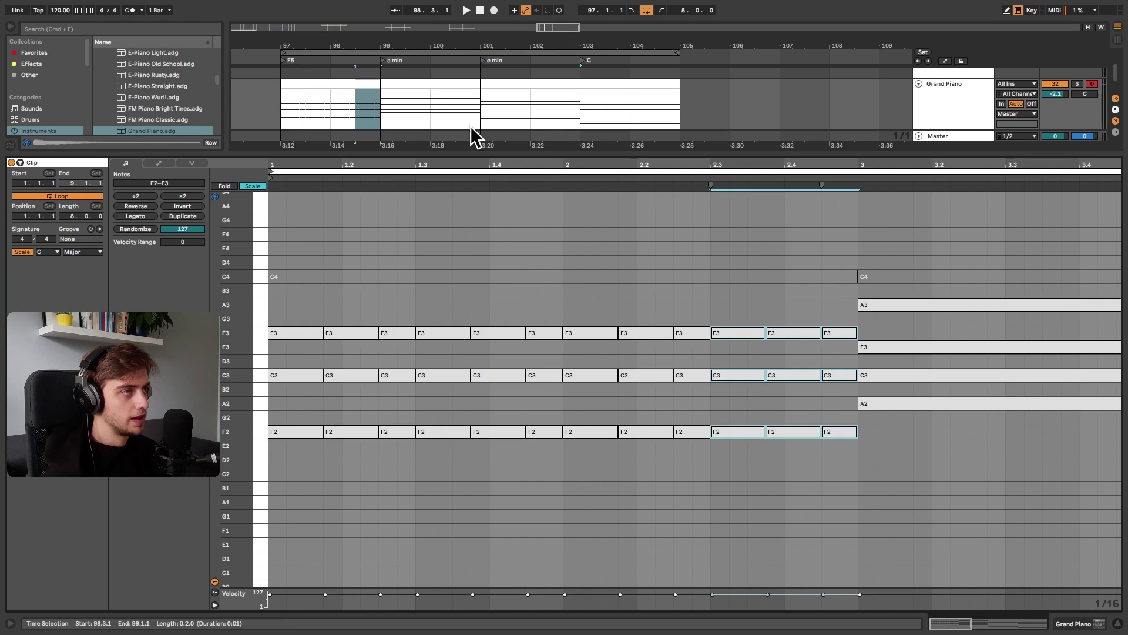
left_click_drag(454, 164, 412, 144)
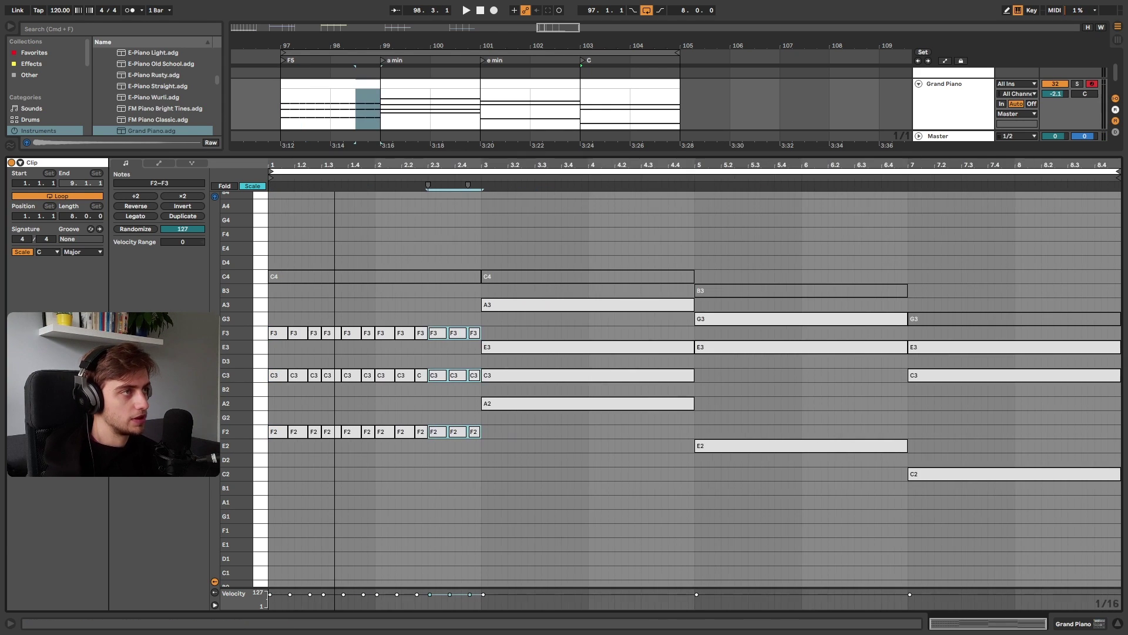
left_click(353, 83)
key("space")
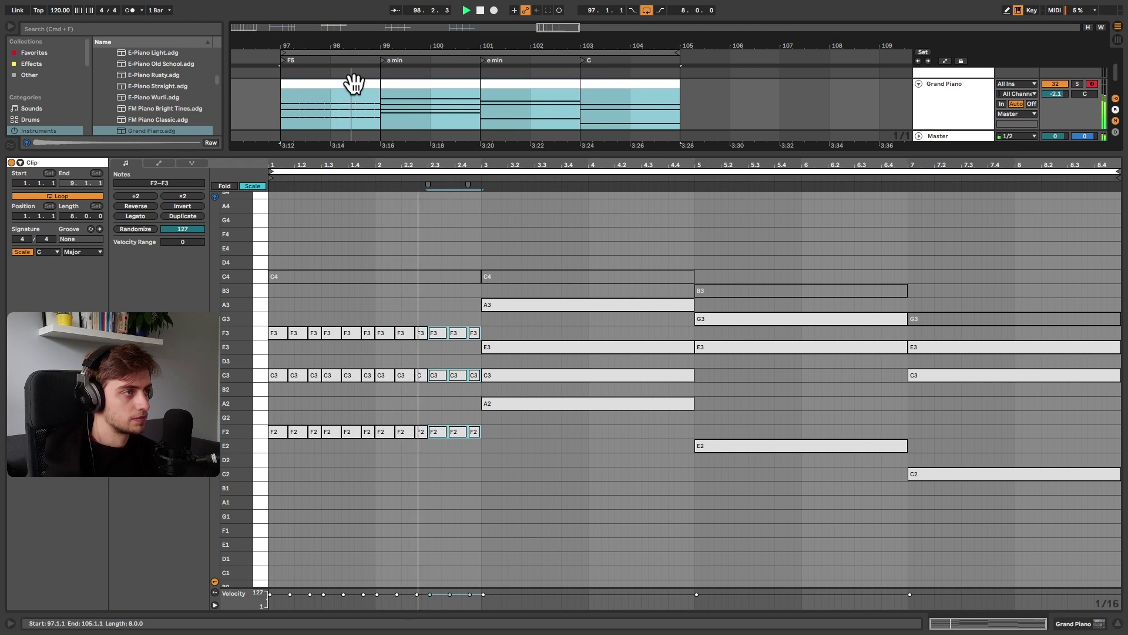
key("space")
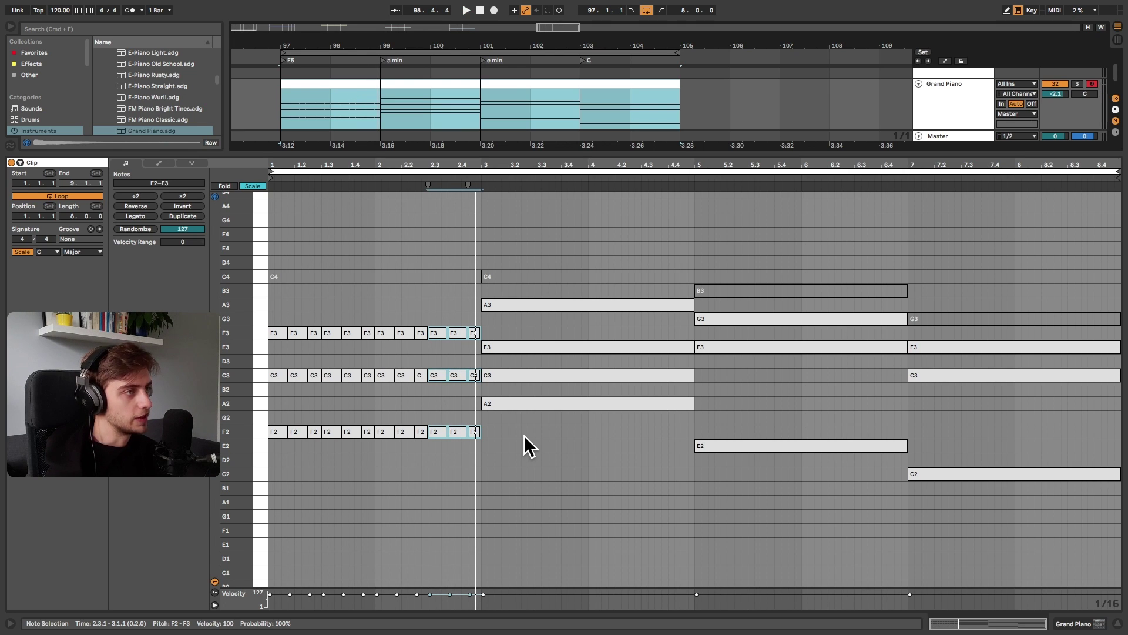
Copy the stab rhythm into bars 3–9 onto the E3, A2 and E2 rows, then play it back
left_click(525, 436)
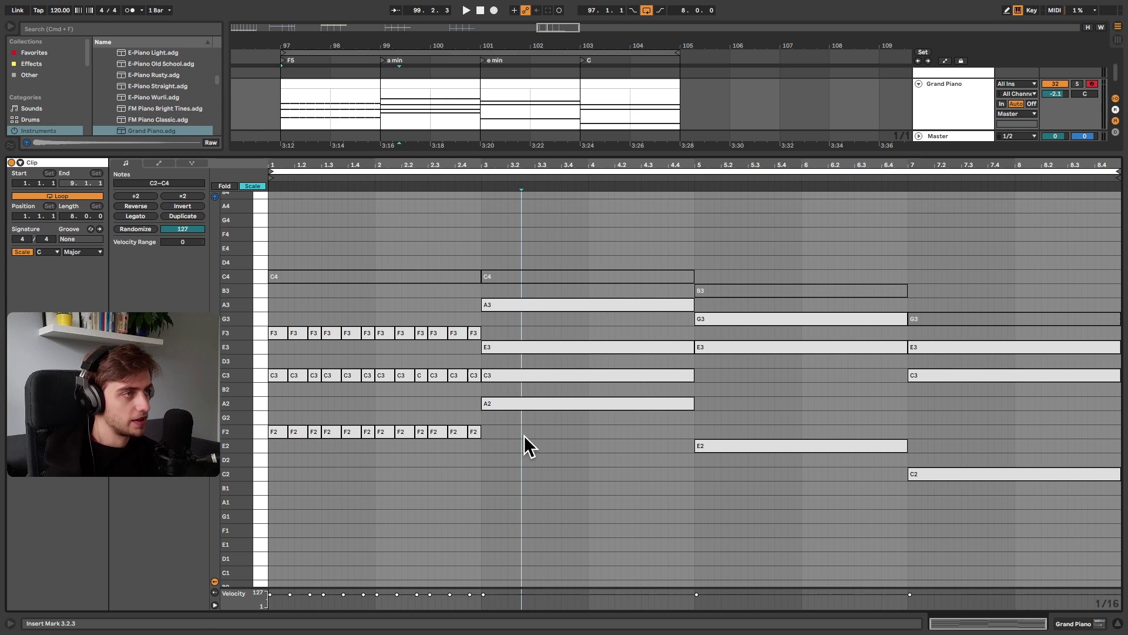
left_click_drag(481, 458, 281, 436)
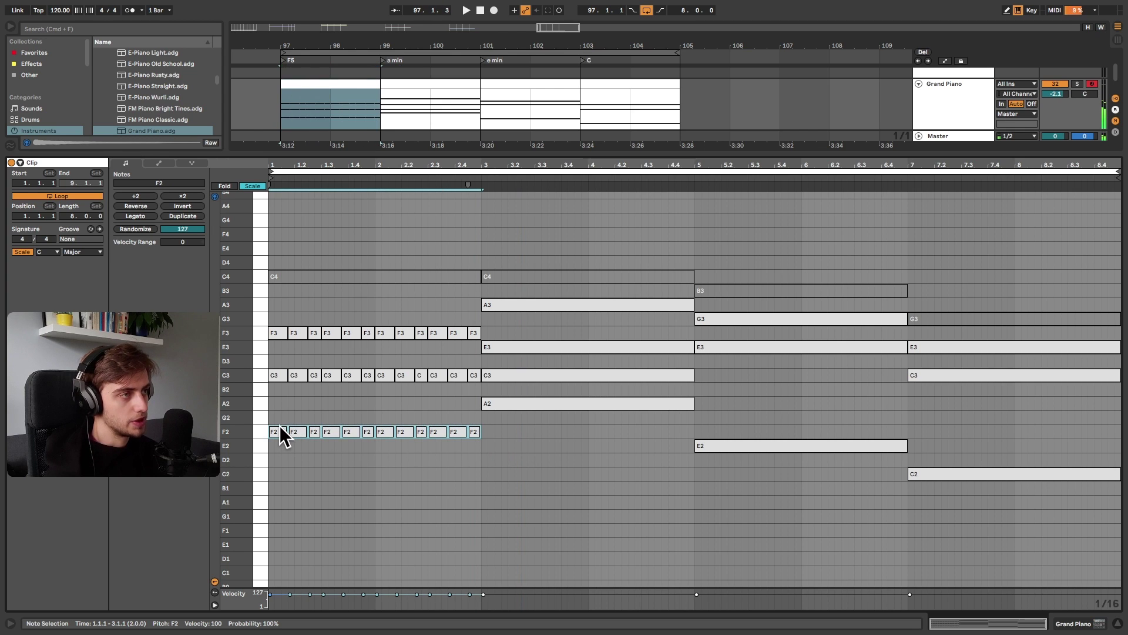
left_click_drag(467, 385, 276, 376)
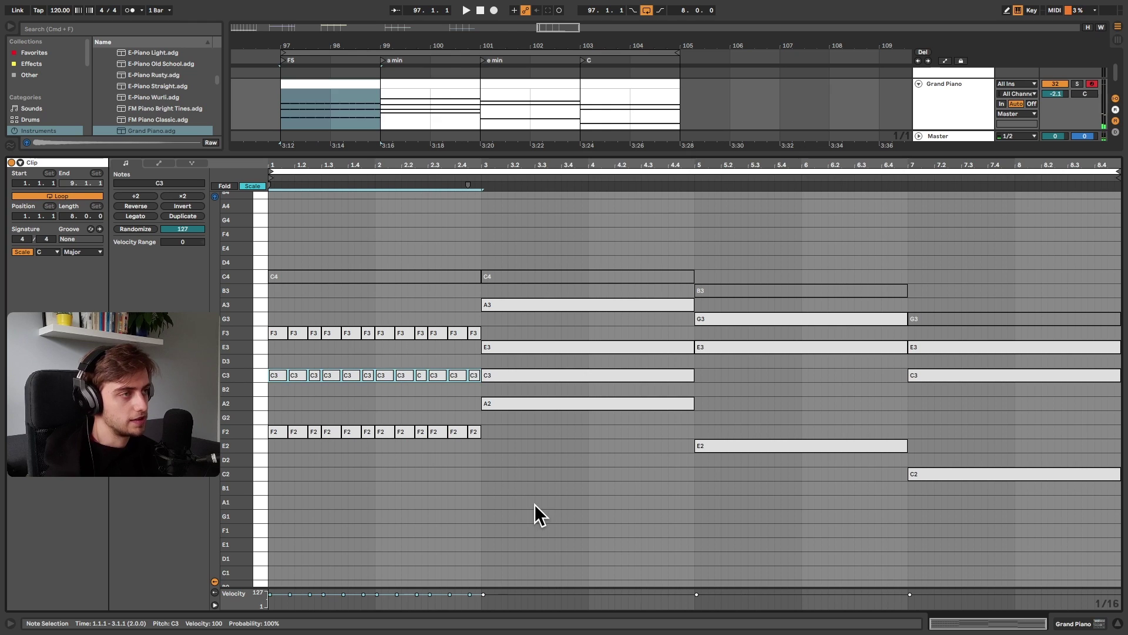
key("super+d")
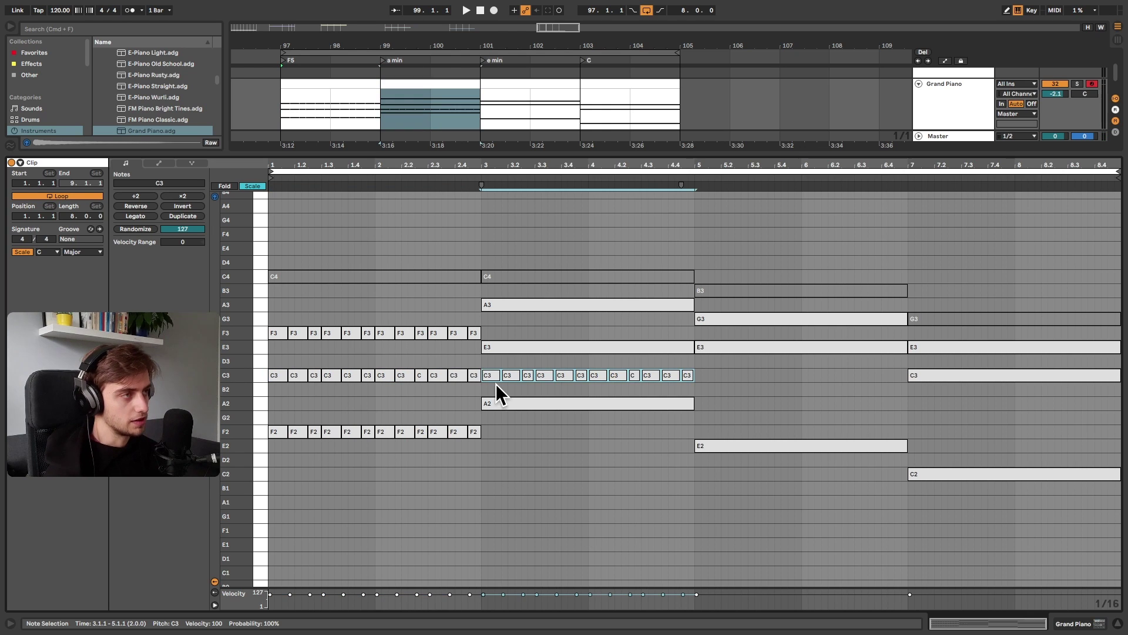
left_click_drag(490, 371, 489, 404)
left_click(794, 388)
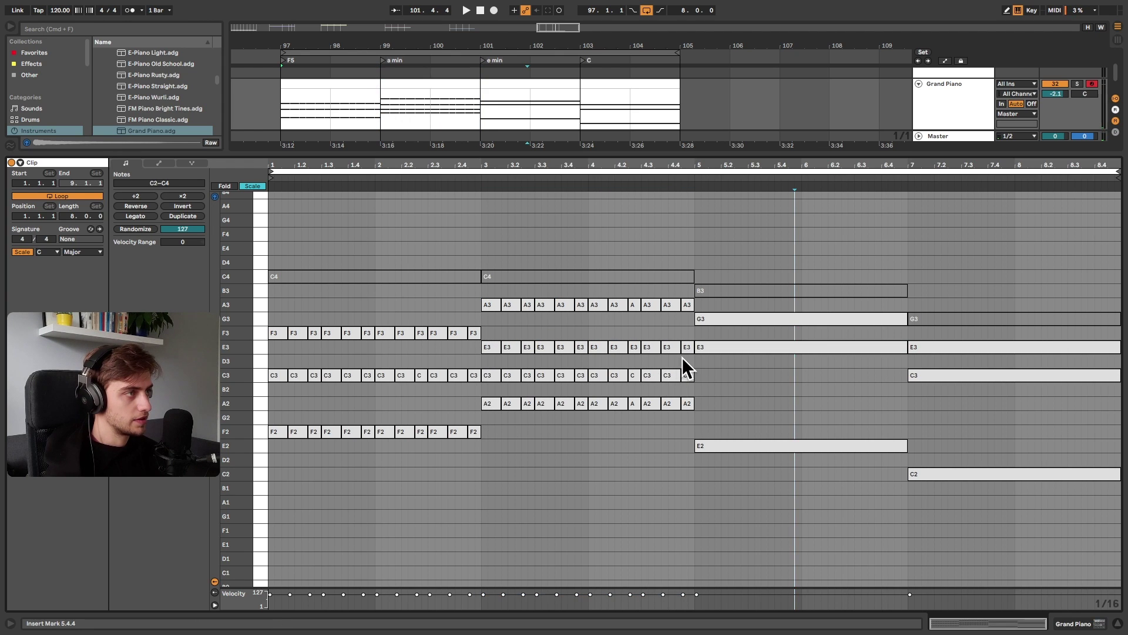
left_click_drag(687, 358, 935, 374)
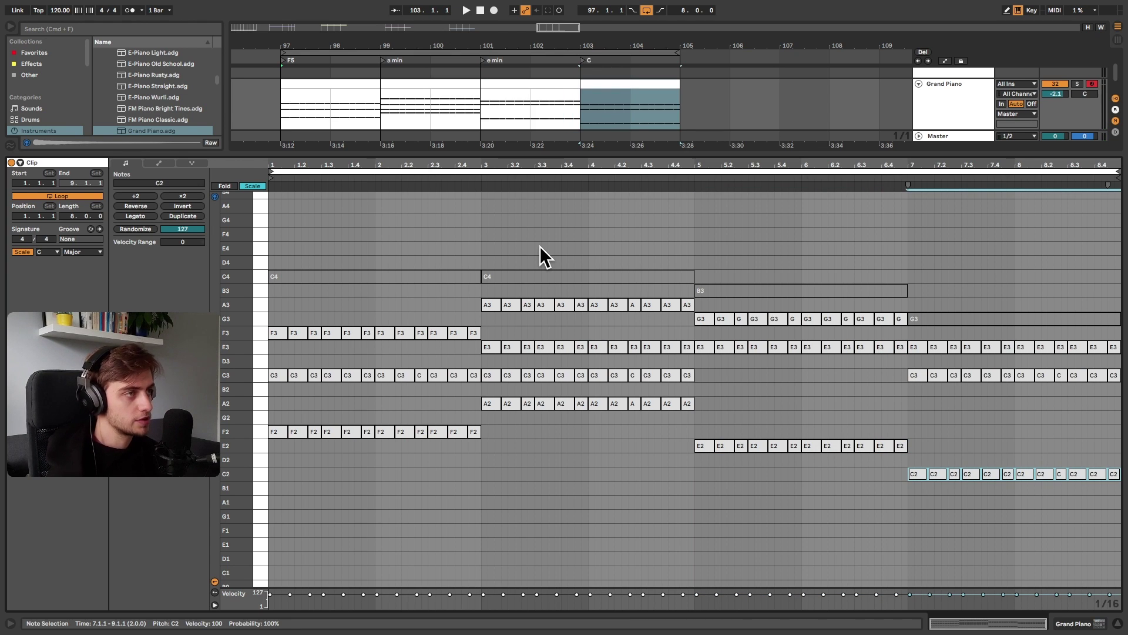
key("space")
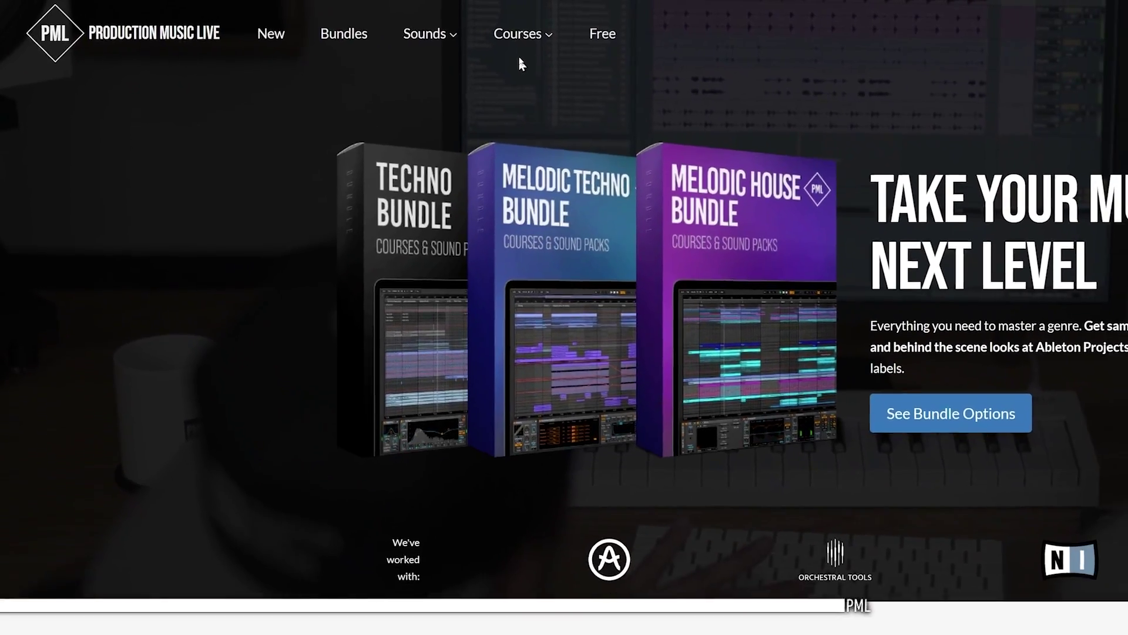
Scroll down the PML course page and open the Foundations Part 4 Ableton Session course
mouse_move(429, 34)
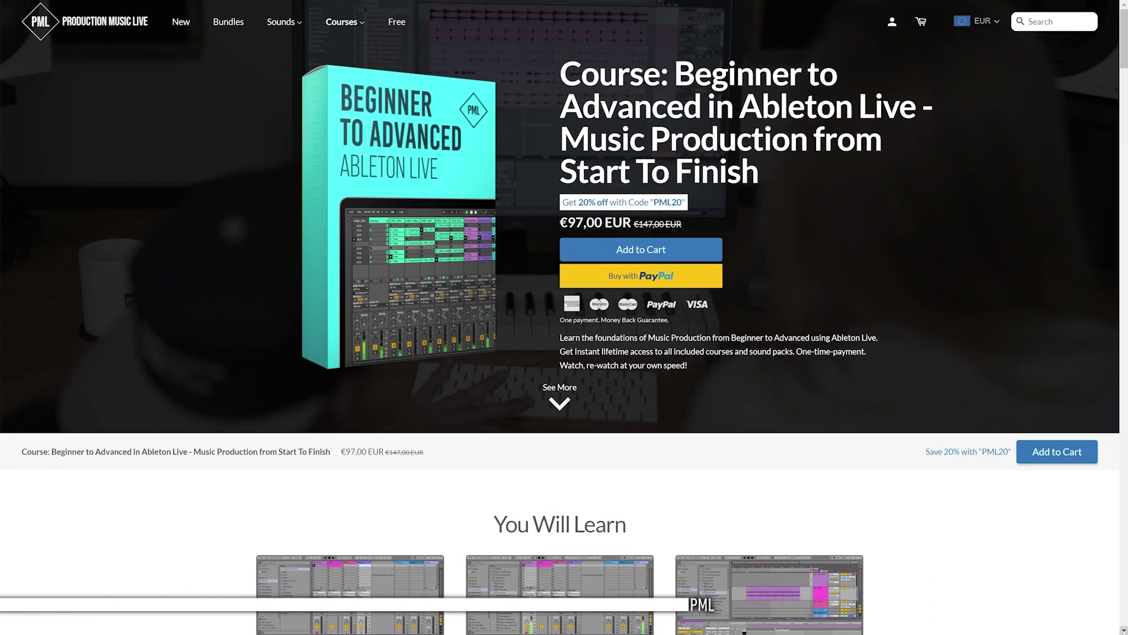
scroll(564, 317, "down", 8)
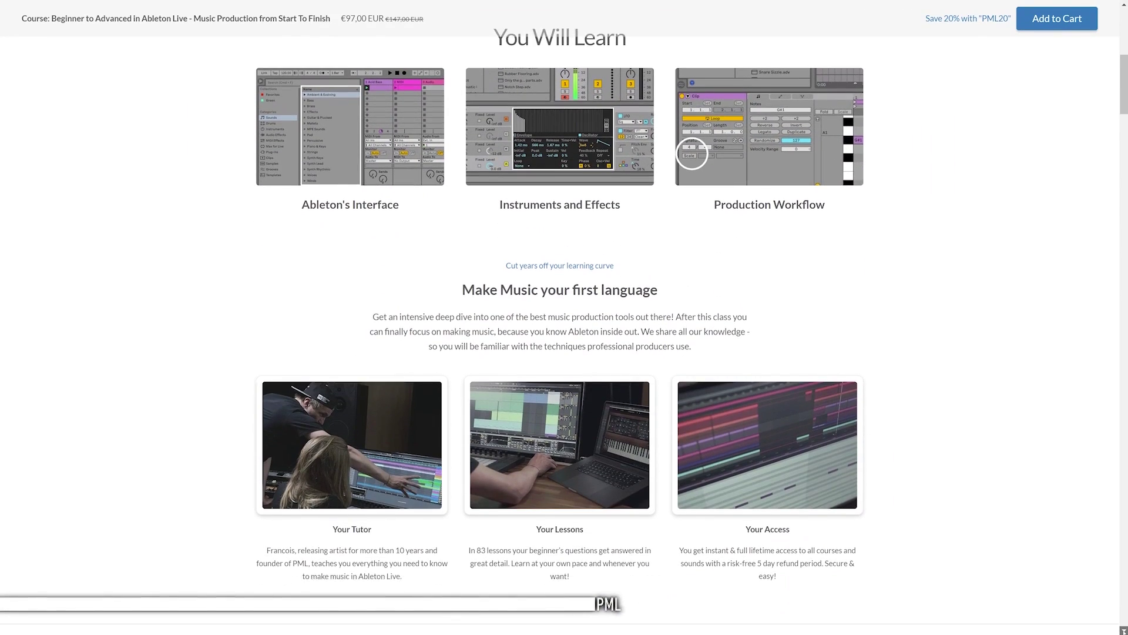
scroll(564, 317, "down", 7)
scroll(564, 317, "down", 3)
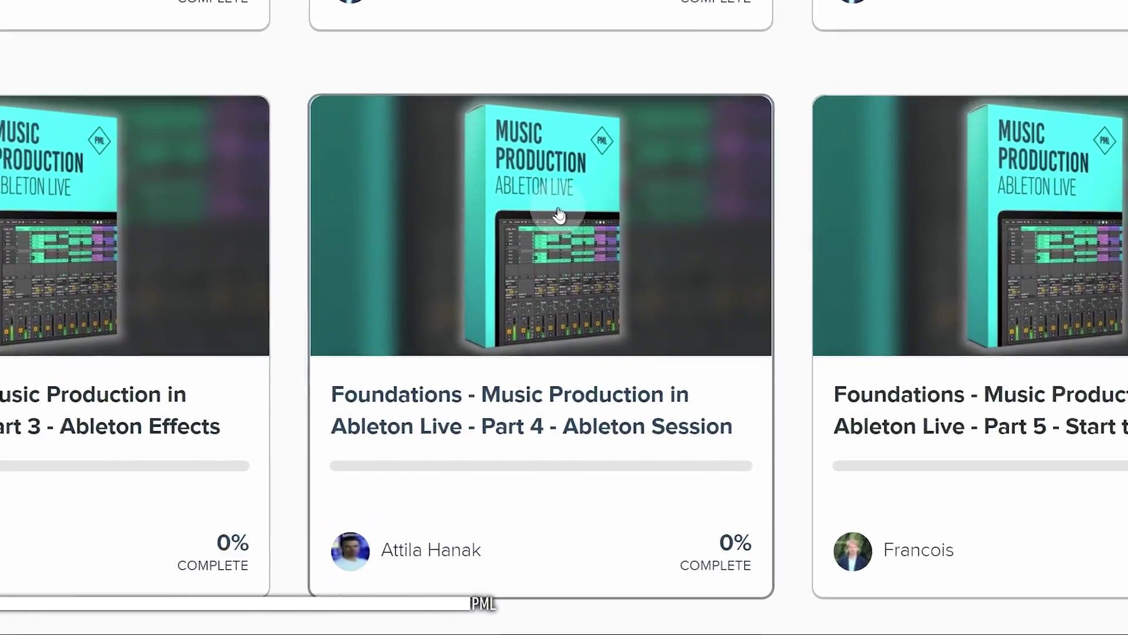
left_click(558, 215)
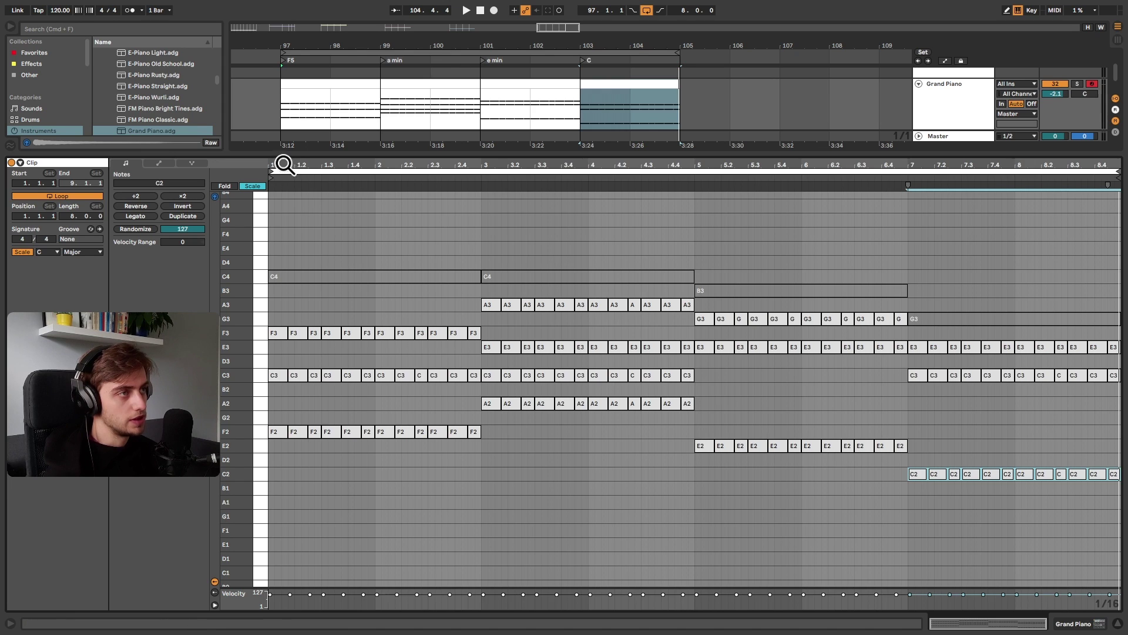
Chop the long C4 top note into a repeating two-sixteenth stab rhythm through bar 2
left_click_drag(284, 165, 329, 246)
left_click(325, 277)
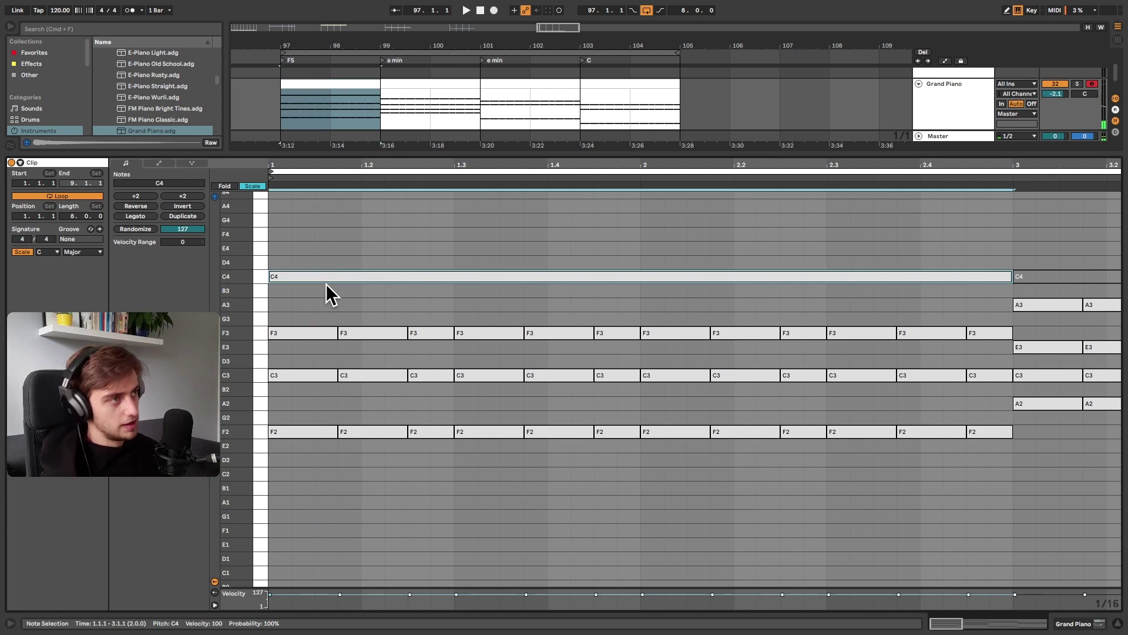
left_click_drag(1009, 278, 317, 298)
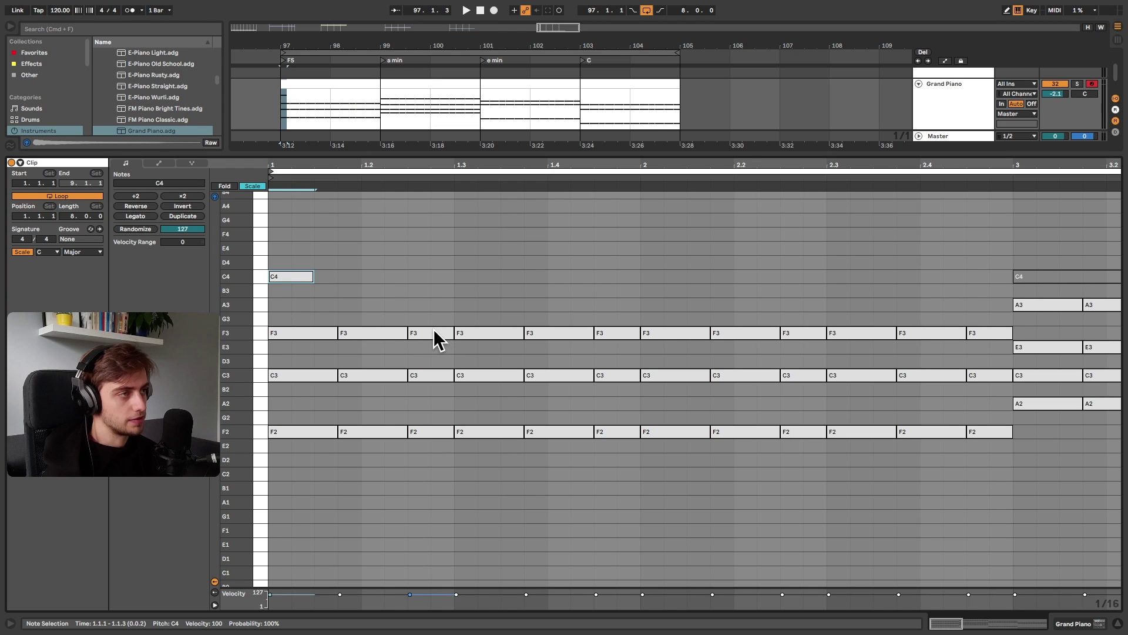
left_click_drag(434, 332, 393, 288)
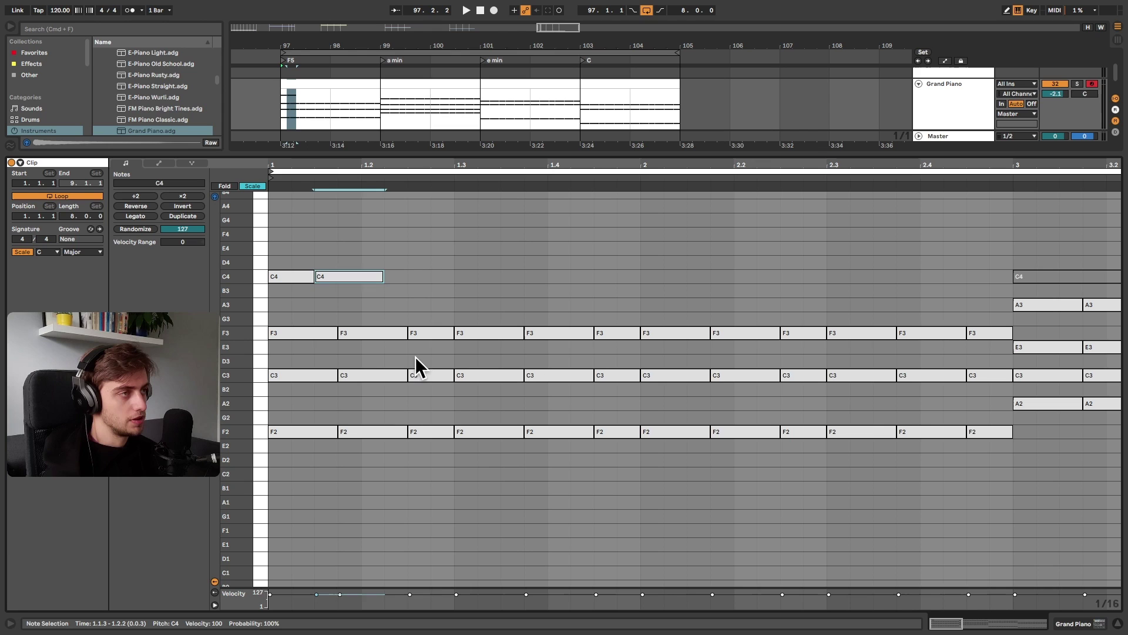
key("super+d")
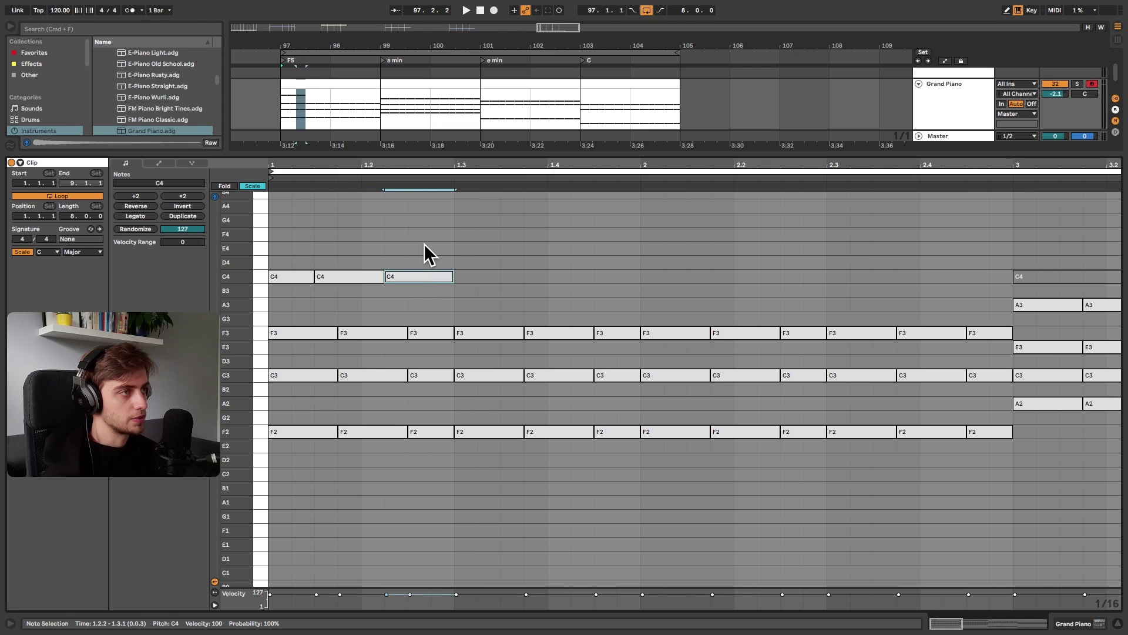
left_click_drag(424, 243, 294, 290)
key("super+d")
key("super+d")
key("super+d")
Play the whole clip back, then select the F chord's F2, C3 and F3 notes in bars 1–2
left_click_drag(519, 167, 352, 177)
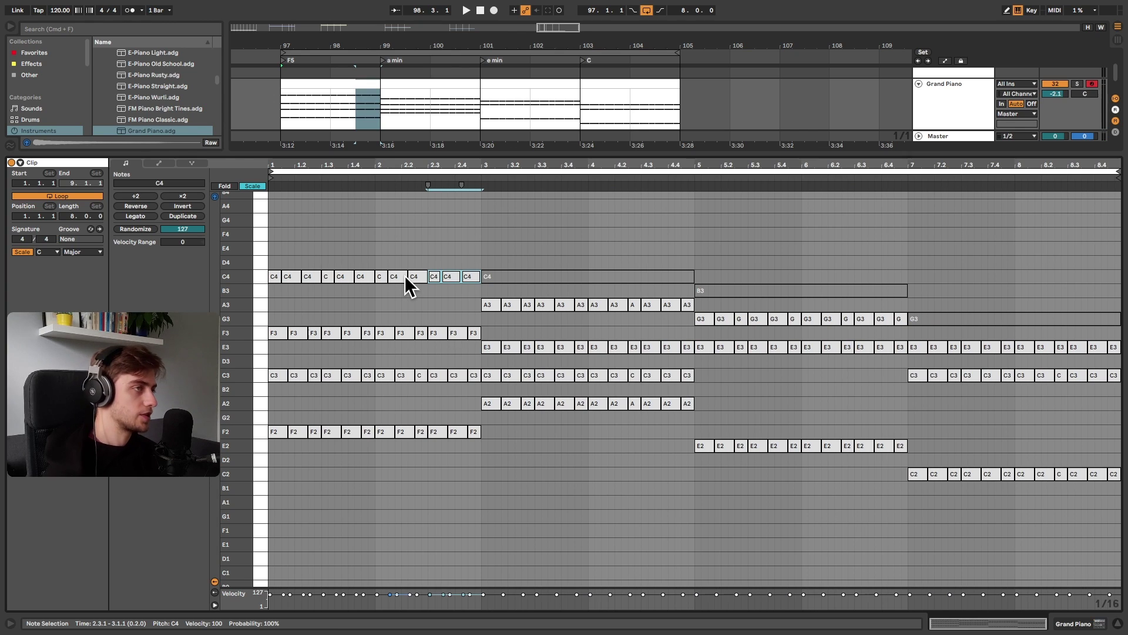
key("space")
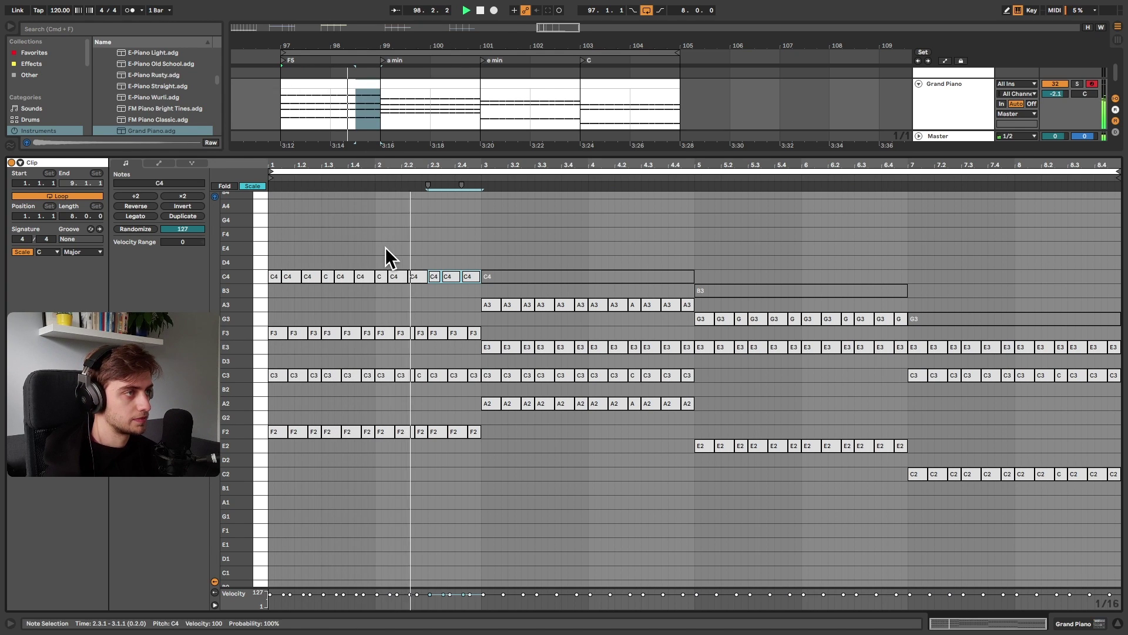
key("space")
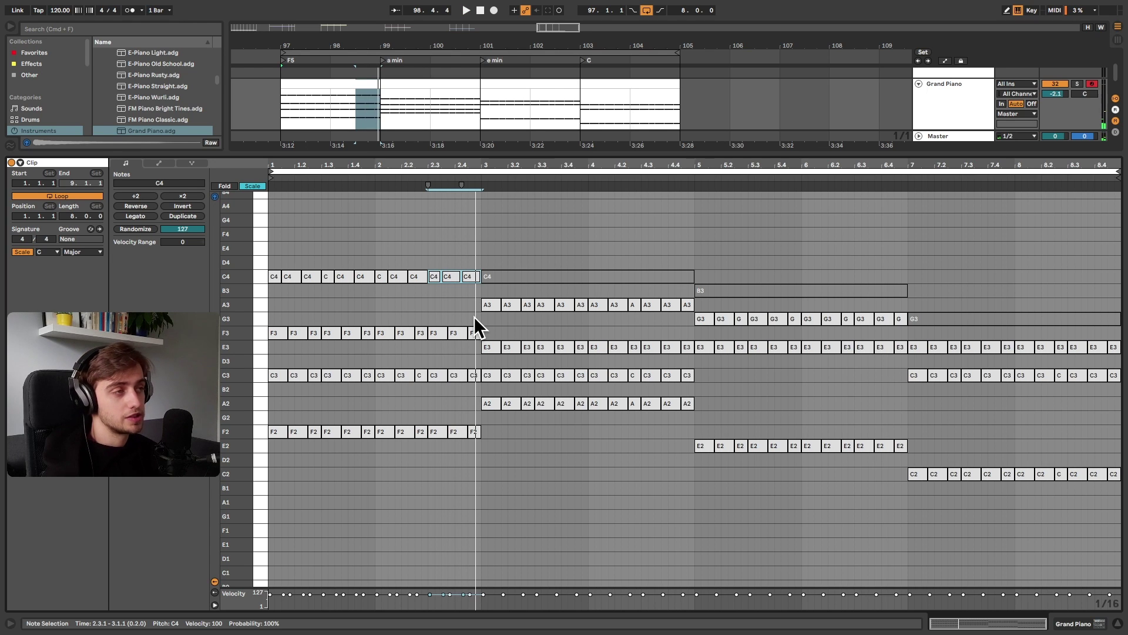
left_click_drag(474, 316, 281, 453)
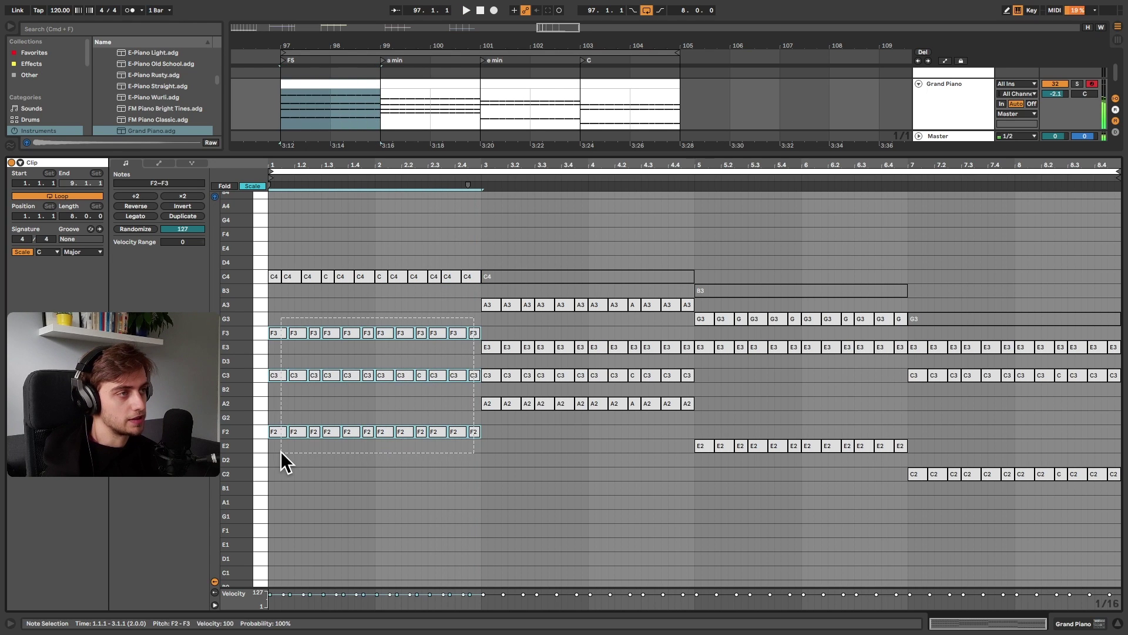
Audition quieter chord velocities in an enlarged velocity lane, then undo and restore the view
left_click_drag(325, 584, 366, 522)
key("space")
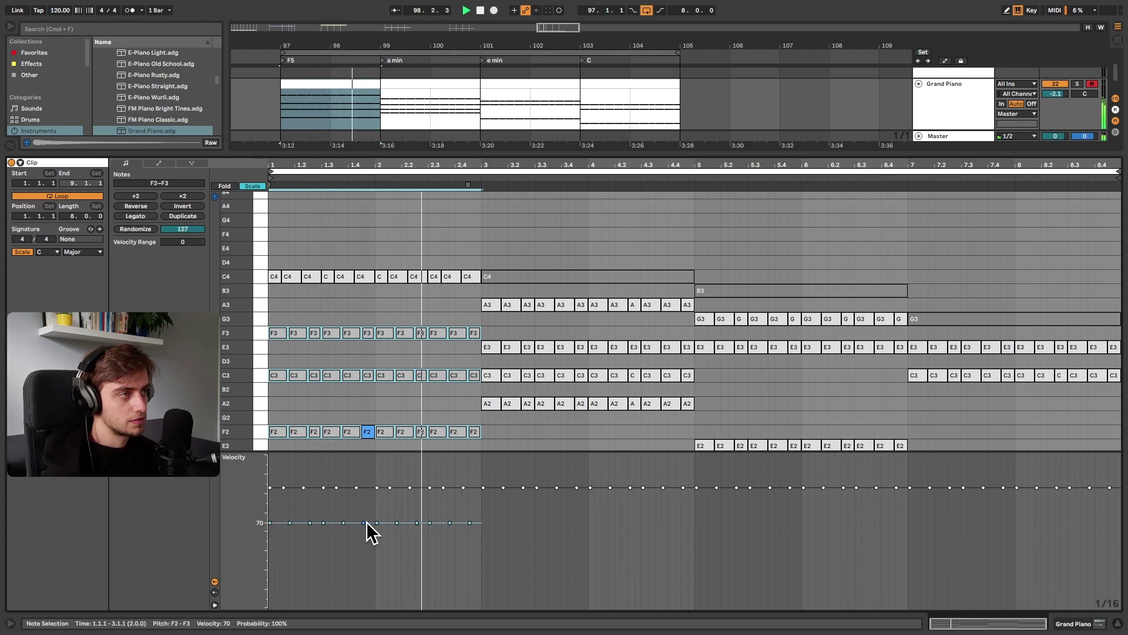
key("space")
key("super+z")
key("super+z")
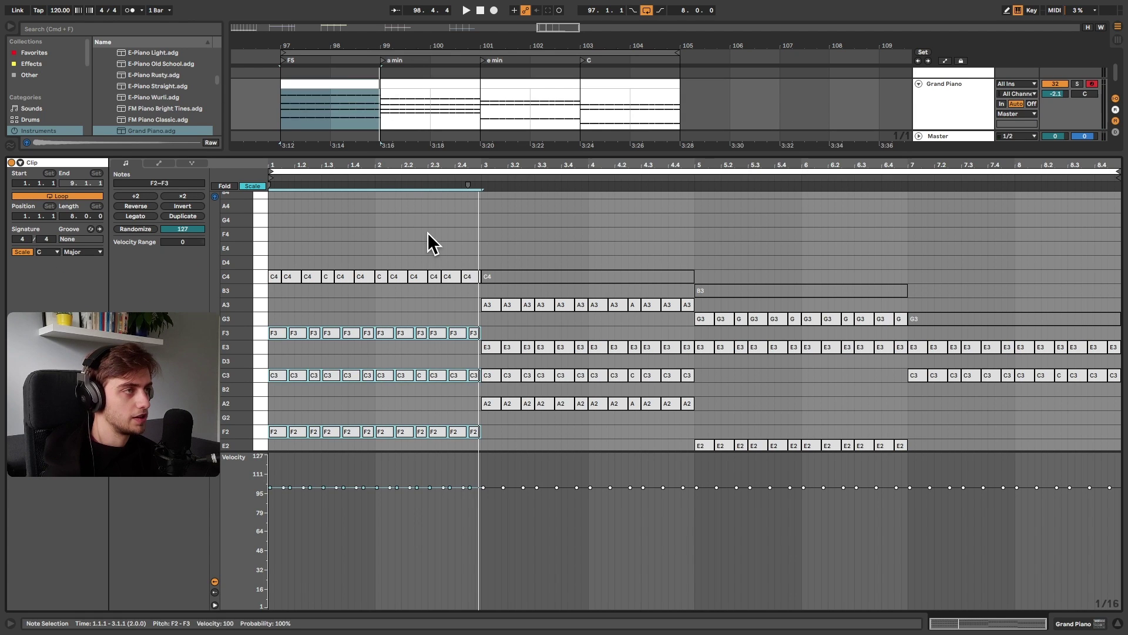
left_click(433, 249)
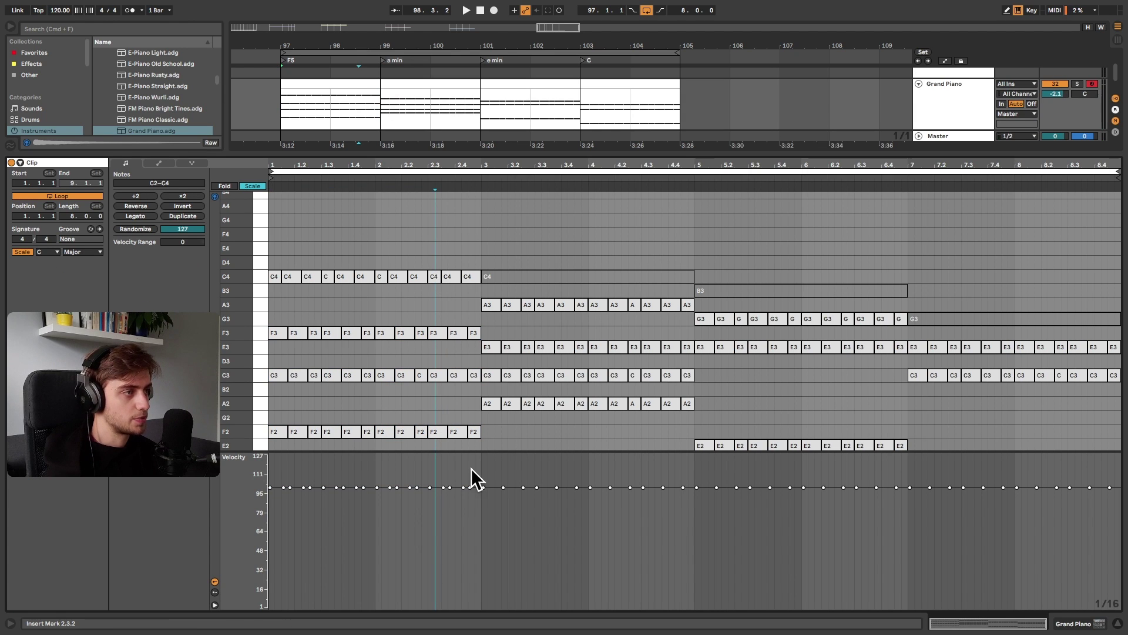
left_click_drag(475, 450, 446, 571)
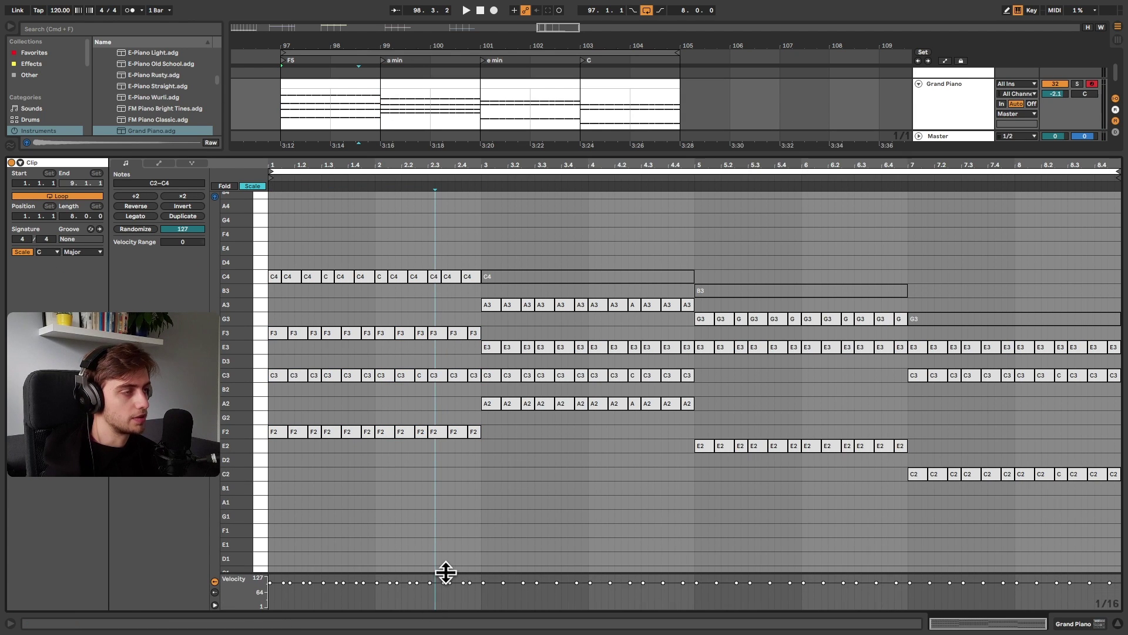
left_click_drag(244, 490, 245, 470)
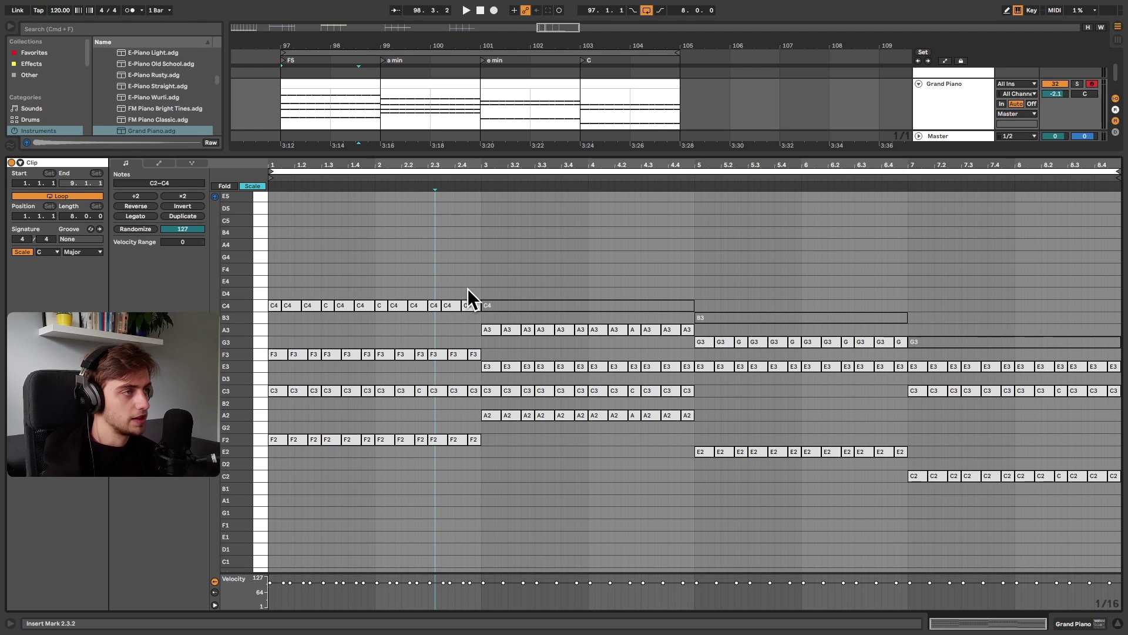
Duplicate the C4 rhythm into bars 3–8 as B3 and G3 copies, with a B3 passing note at 2.4.2
left_click_drag(471, 287, 276, 310)
key("ctrl+d")
key("ctrl+d")
key("Down")
key("ctrl+d")
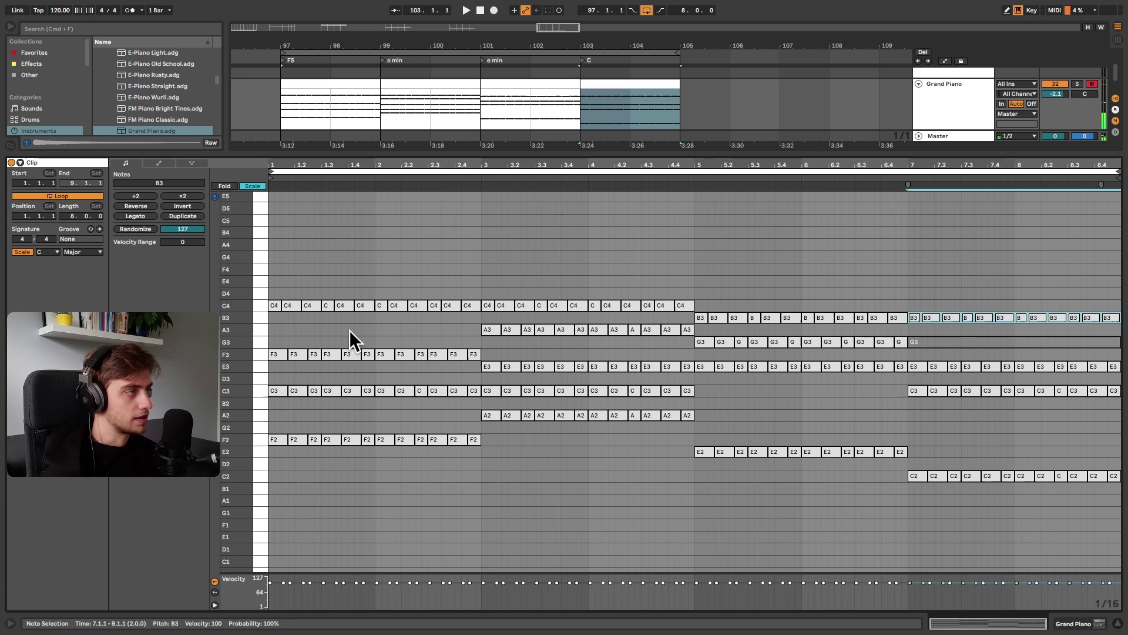
key("Down")
key("Down")
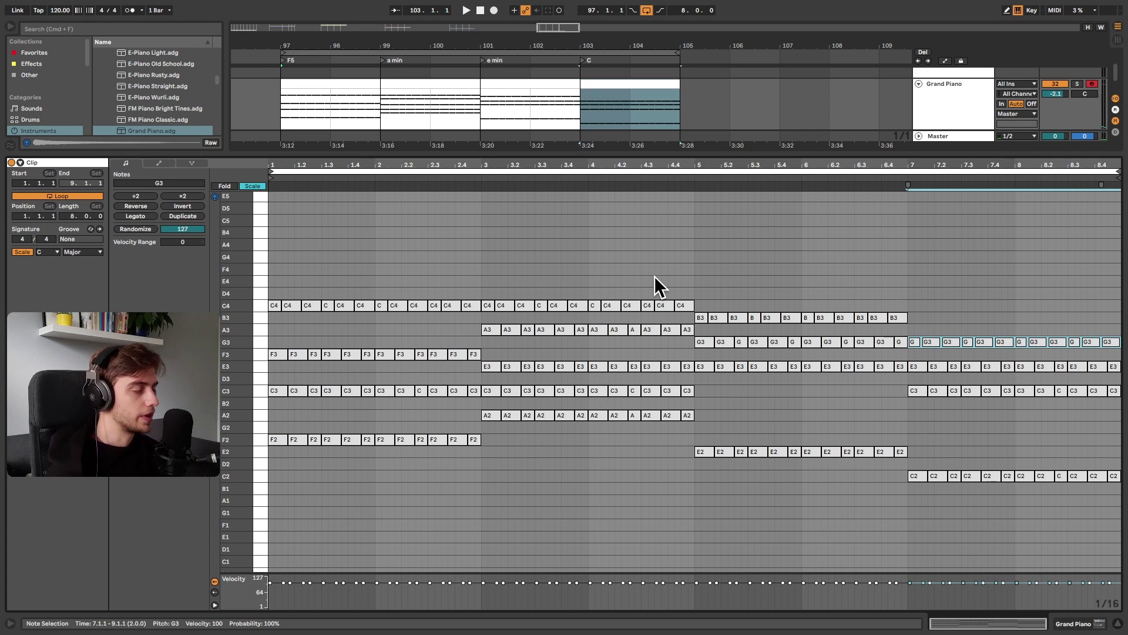
left_click(473, 305)
key("Down")
key("space")
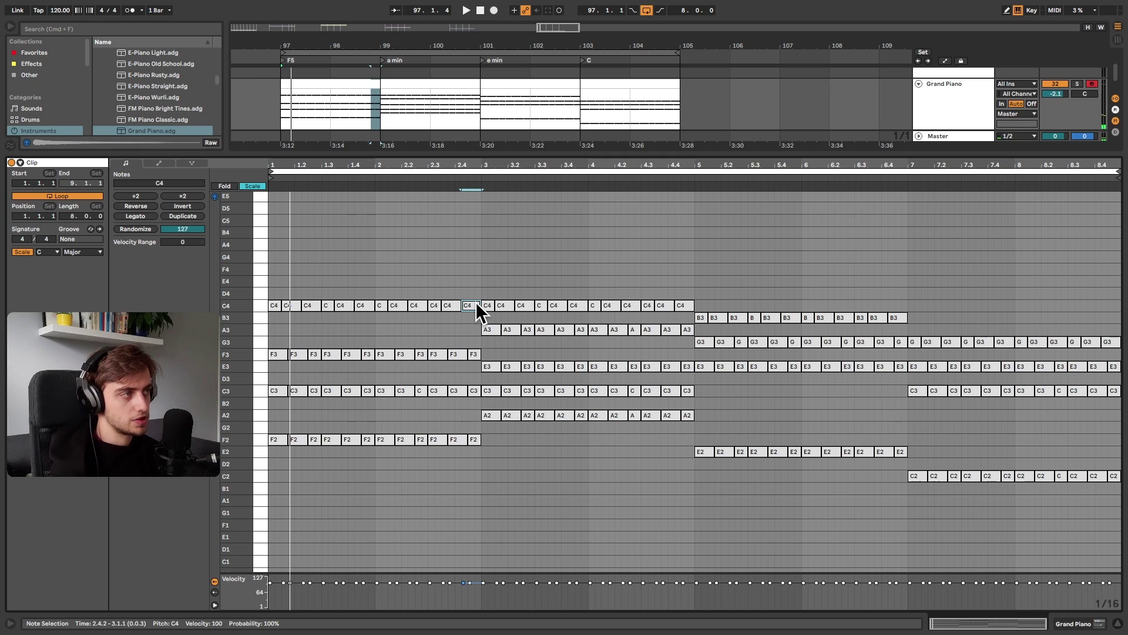
Raise the final 8.4.2 note to A3 and lower the chord notes' velocity
left_click(1110, 342)
key("space")
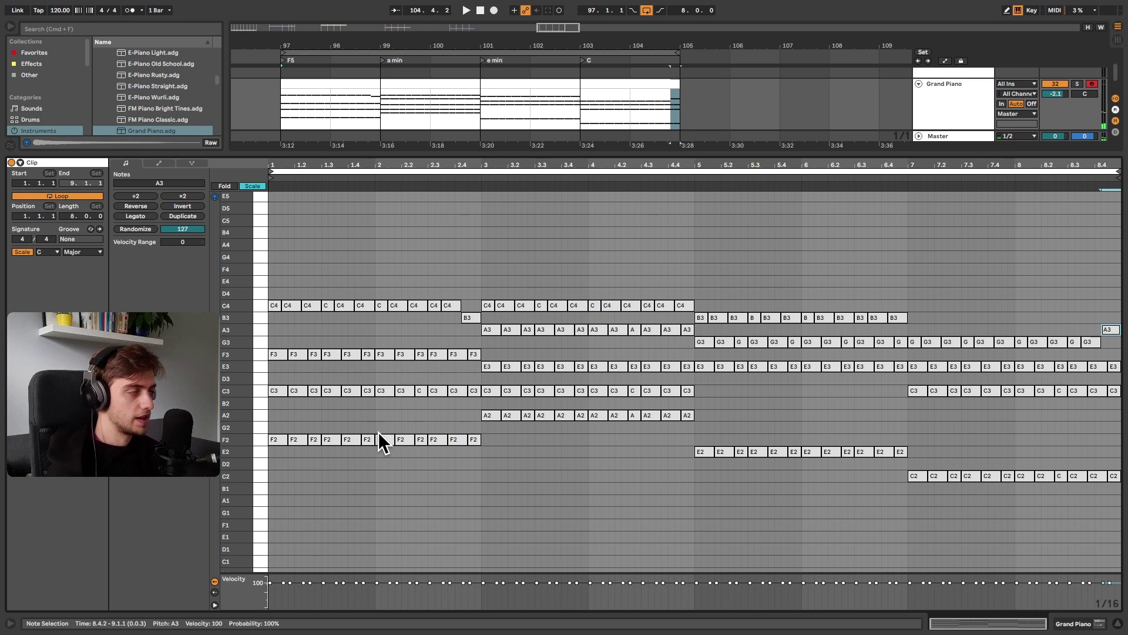
left_click_drag(270, 326, 1120, 483)
key("space")
left_click_drag(1051, 583, 1044, 519)
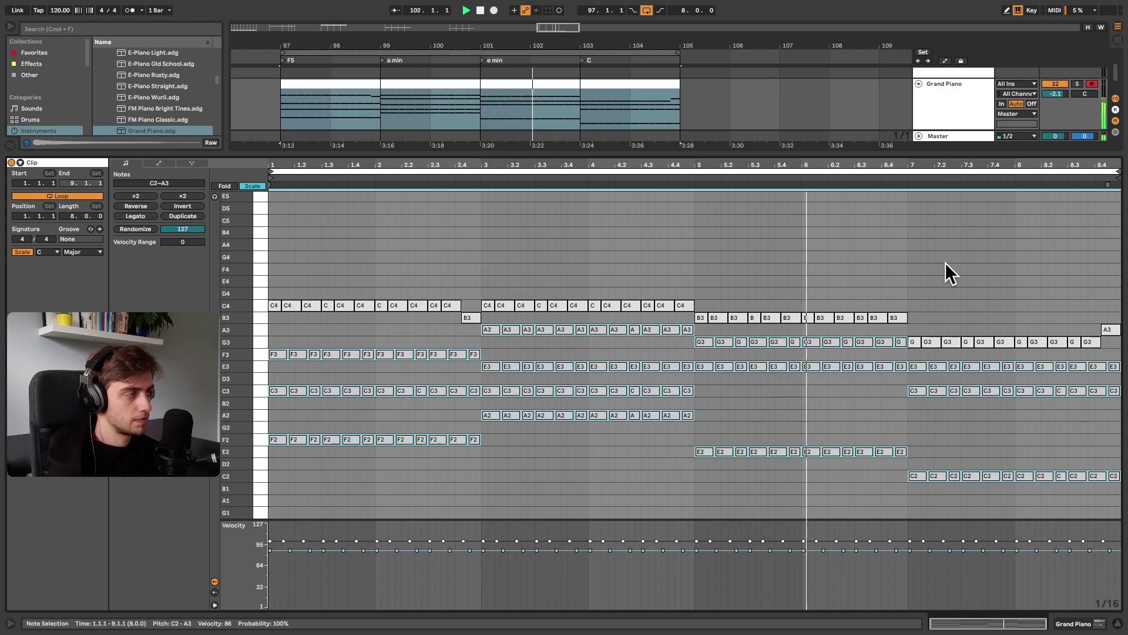
Listen to the end of the eight-bar progression, then deselect the notes and stop at bar 1
scroll(941, 288, "down", 3)
scroll(933, 292, "up", 1)
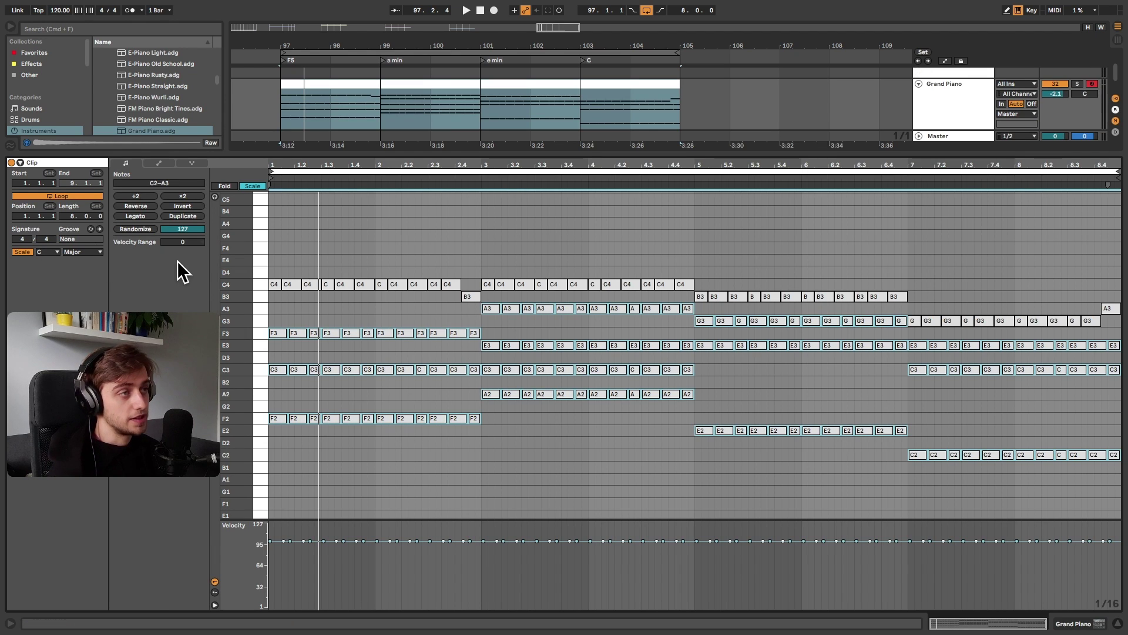
left_click(267, 245)
key("space")
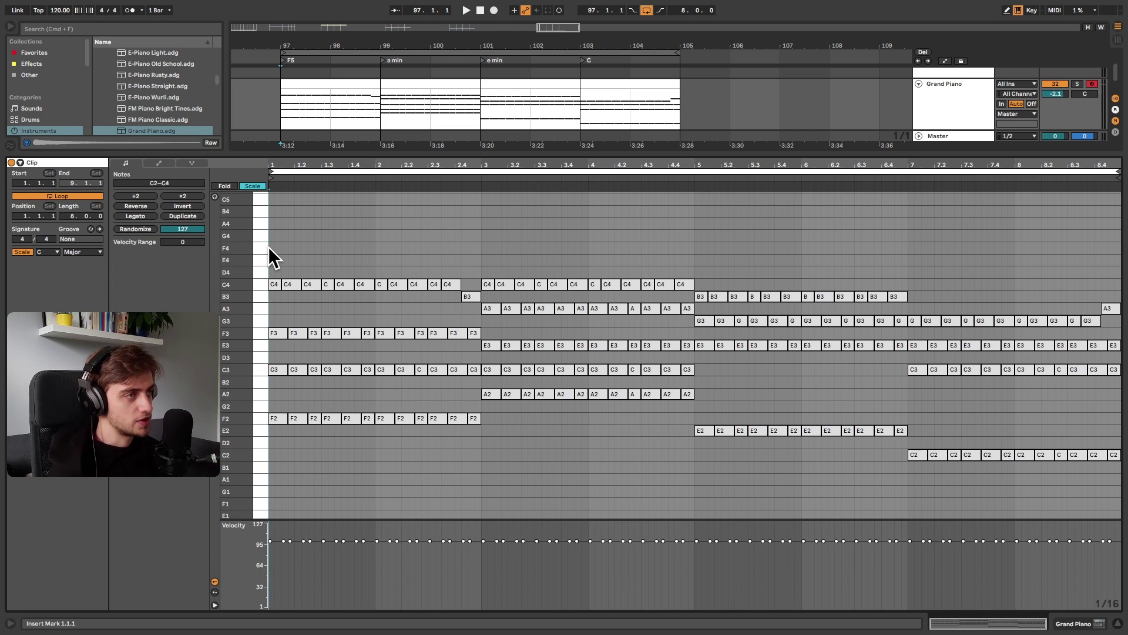
Show the Diva instrument, select all four chord clips and play the progression through
key("ctrl+g")
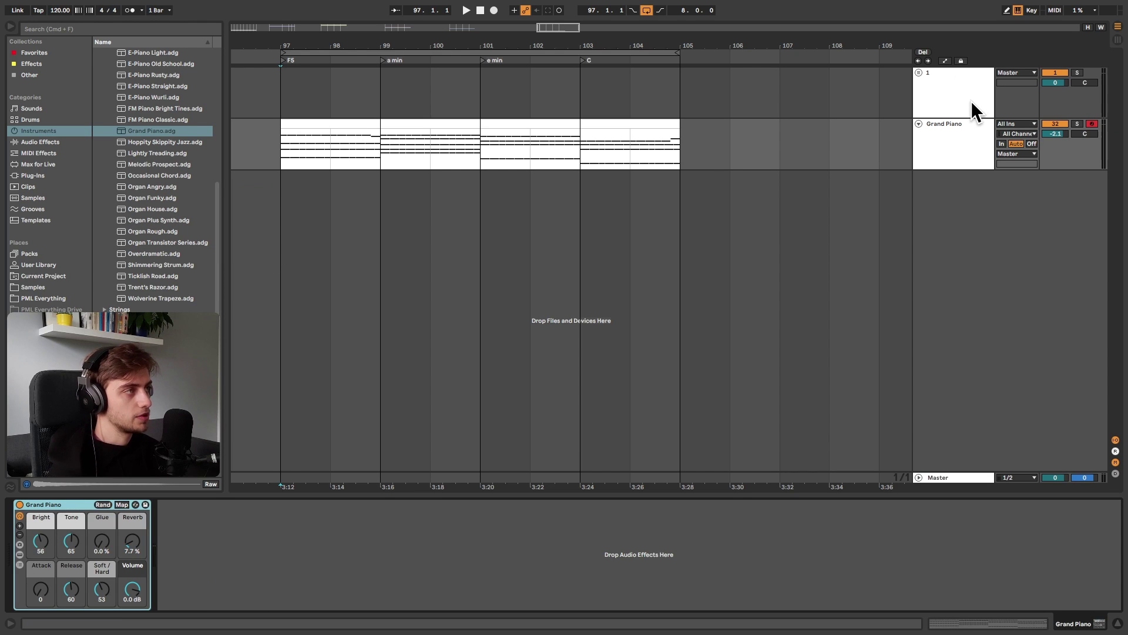
key("ctrl+a")
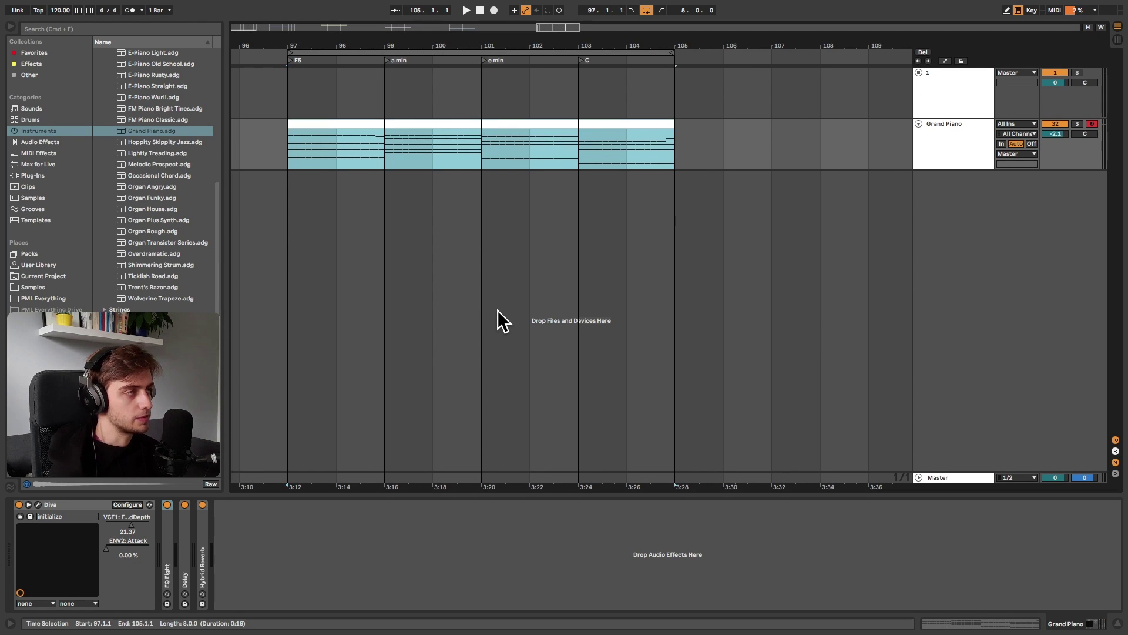
key("space")
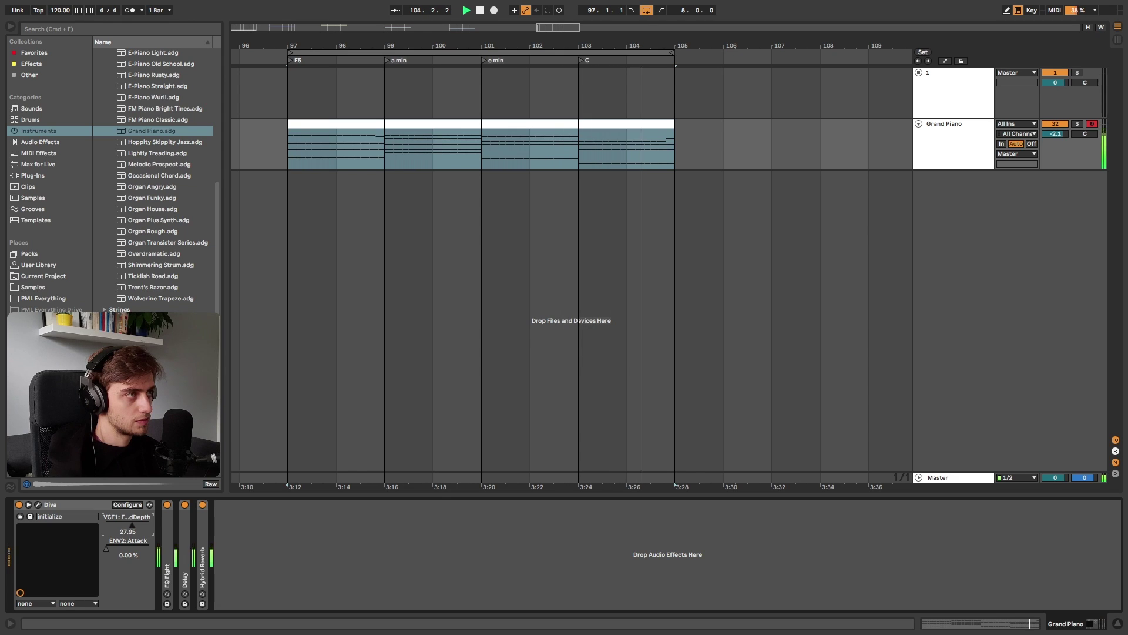
key("space")
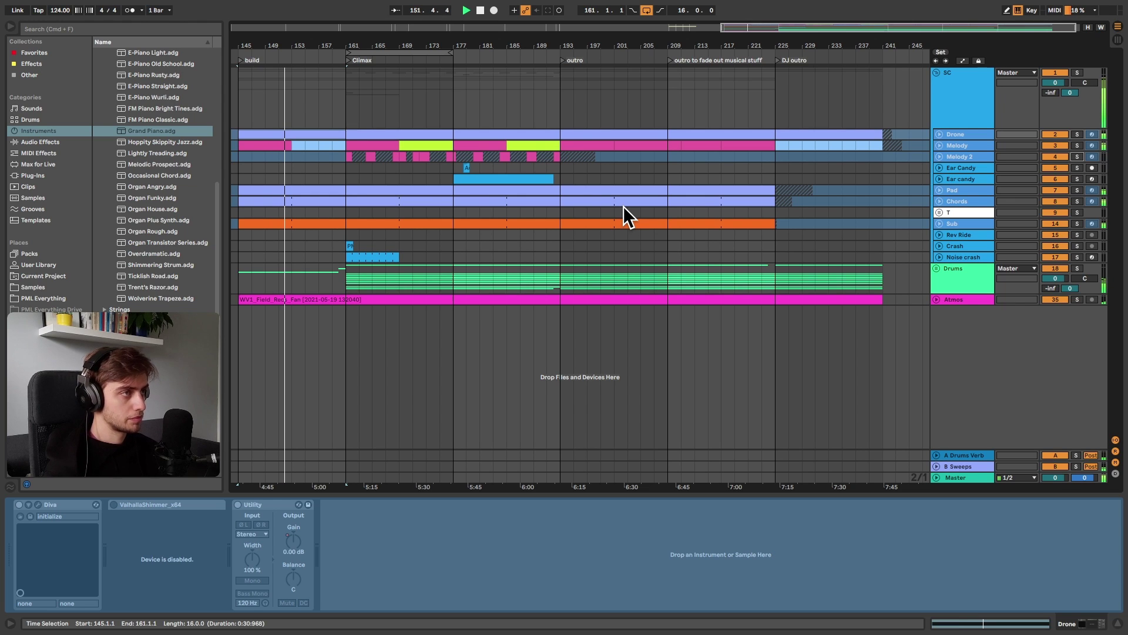
Unfold the Drums group and zoom in on the bars around the Climax
left_click(936, 268)
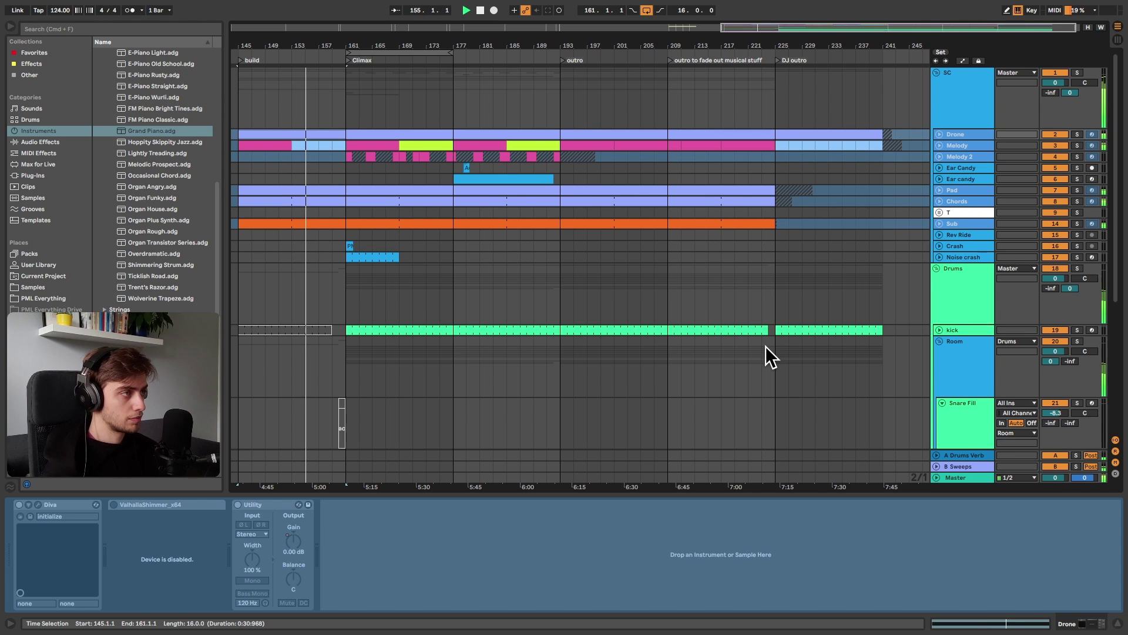
scroll(765, 345, "down", 6)
scroll(765, 346, "down", 1)
scroll(765, 345, "up", 10)
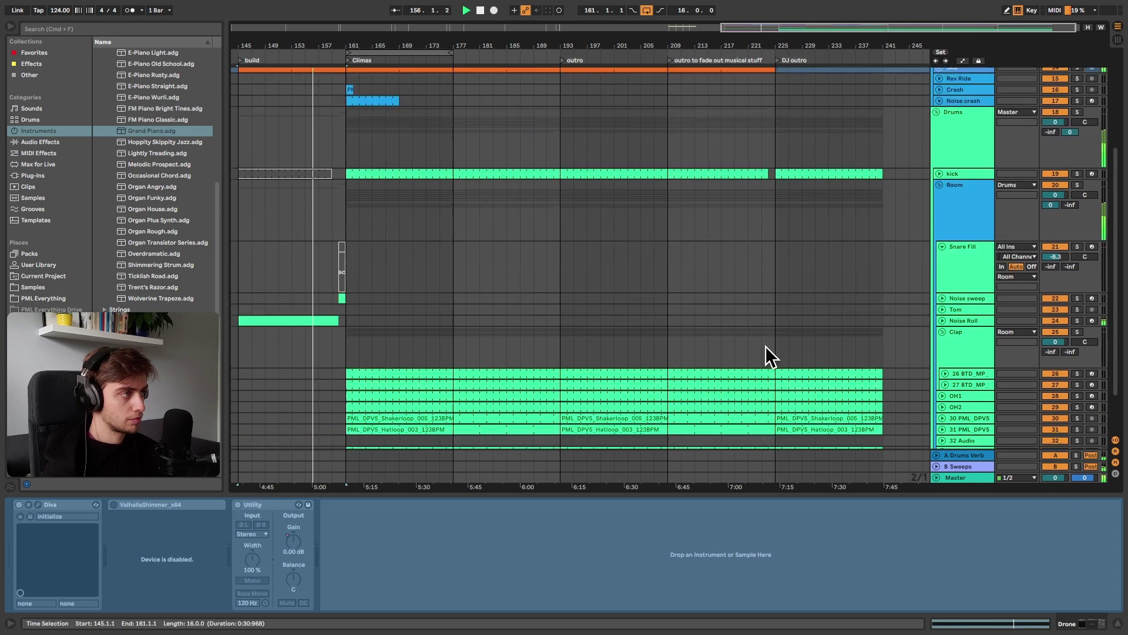
left_click_drag(368, 41, 371, 129)
Expand the Chords track with its Diva effect chain, zoom out, and turn off Loop
left_click(938, 199)
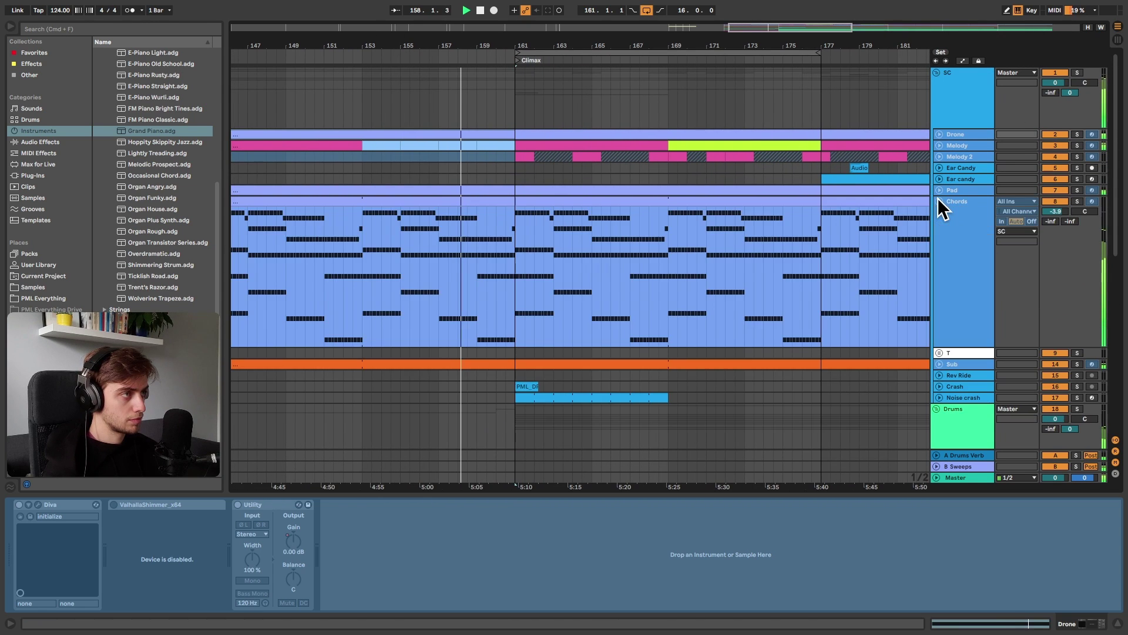
left_click(983, 270)
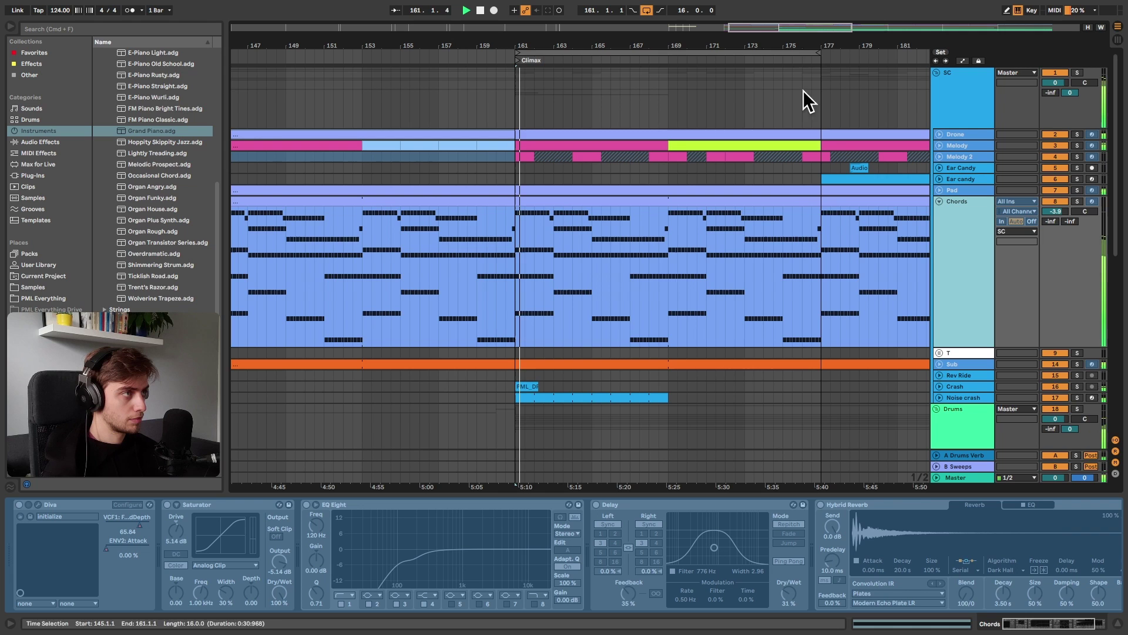
key("minus")
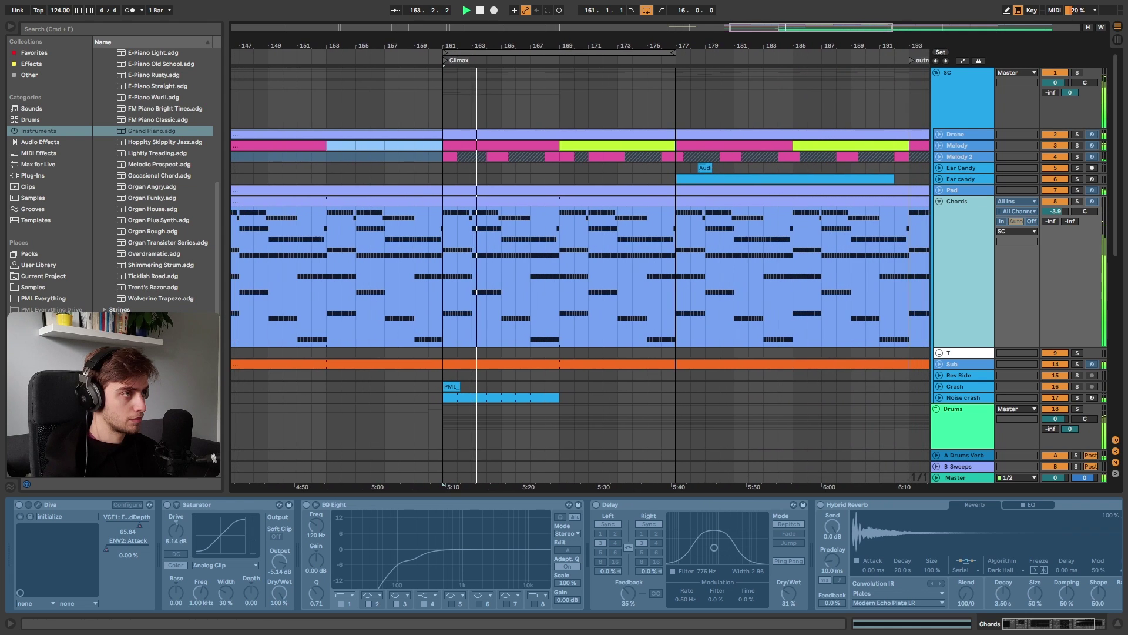
key("minus")
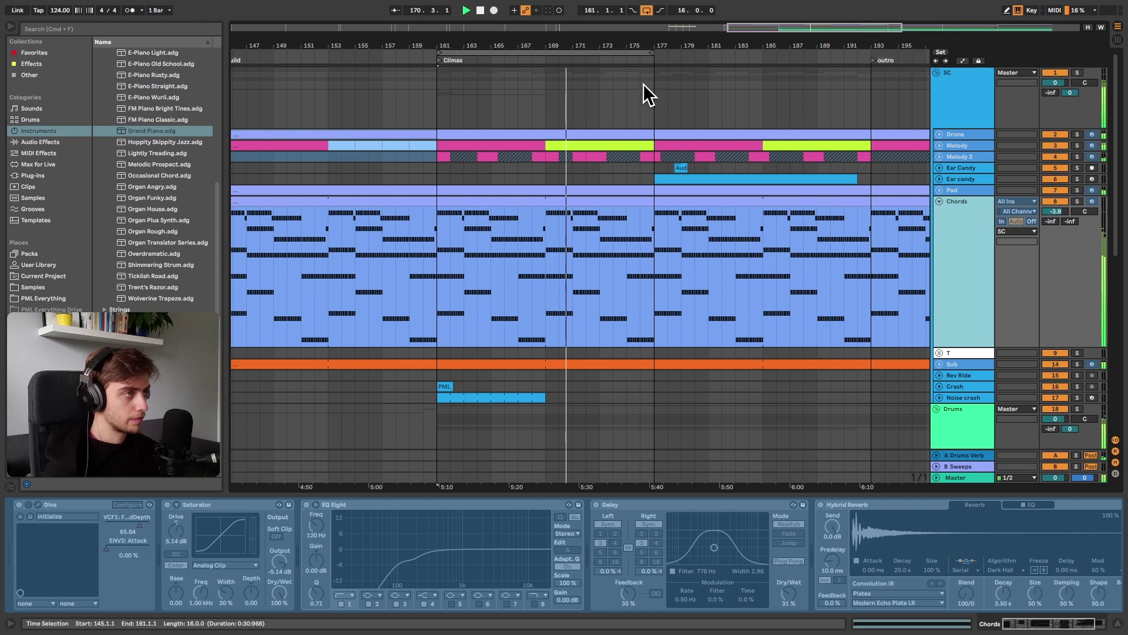
left_click(644, 10)
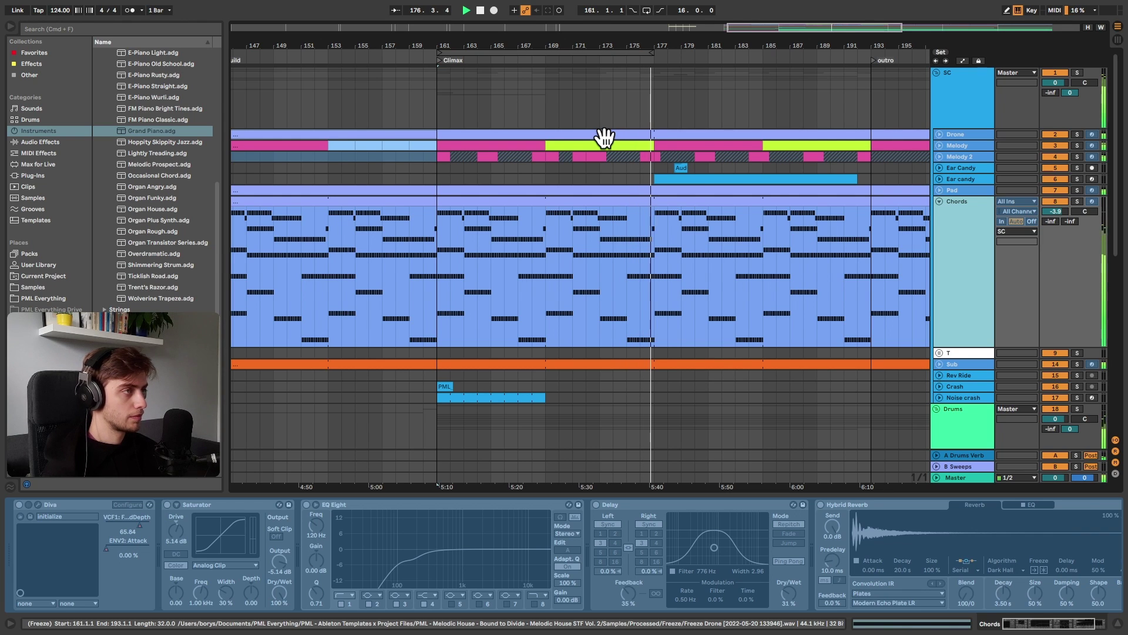
key("space")
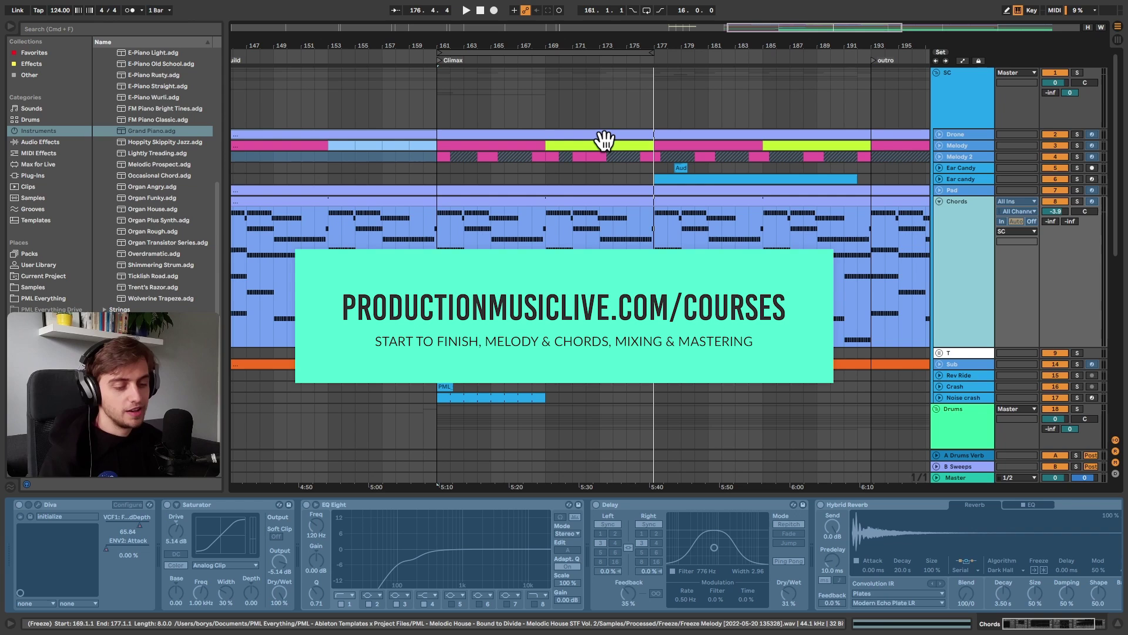